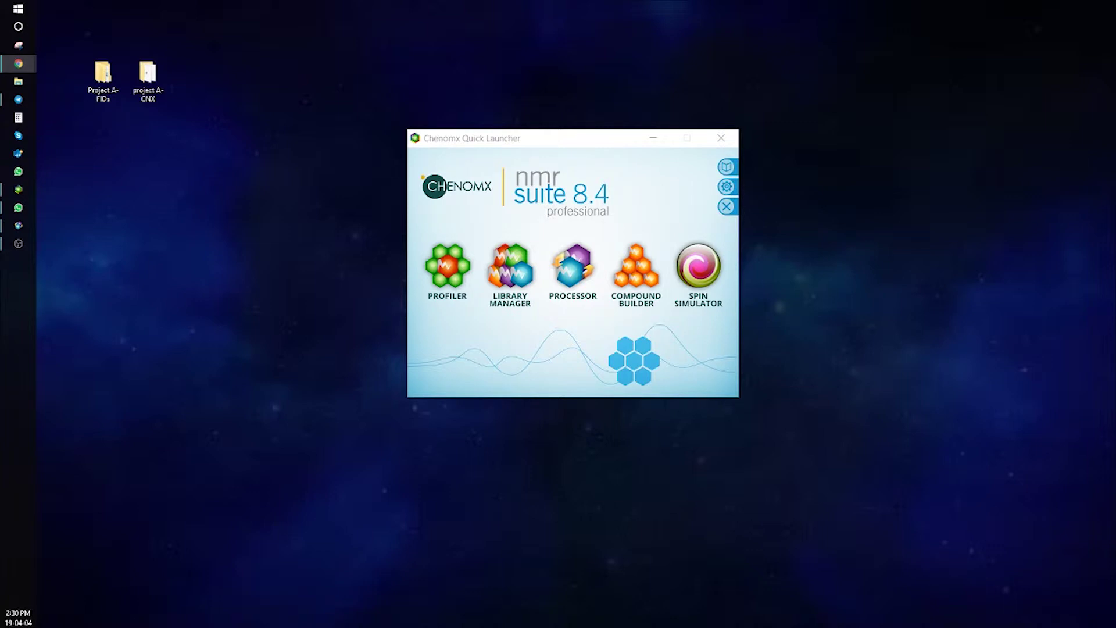
Launch Processor and start a Batch Import from the Project A- FIDs folder (3 spectra).
left_click(573, 268)
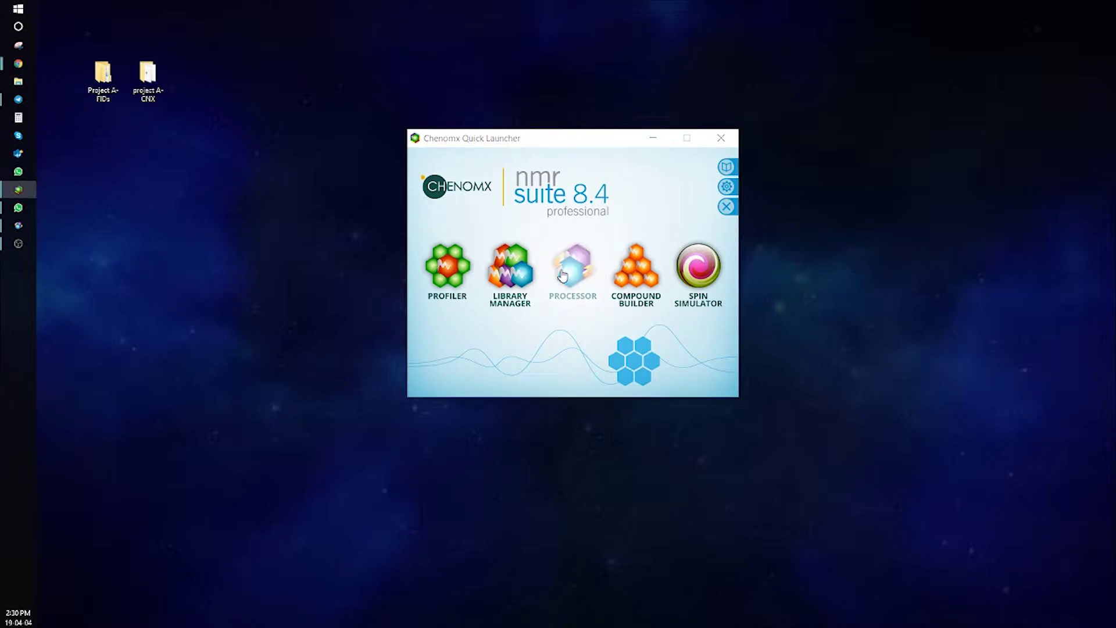
left_click(178, 25)
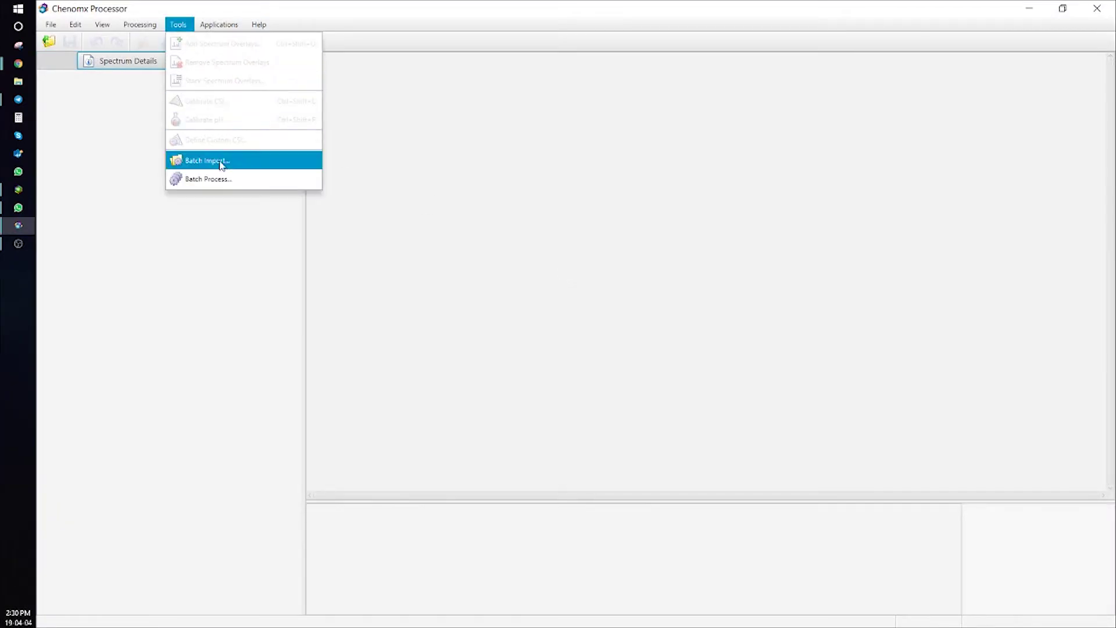
left_click(223, 166)
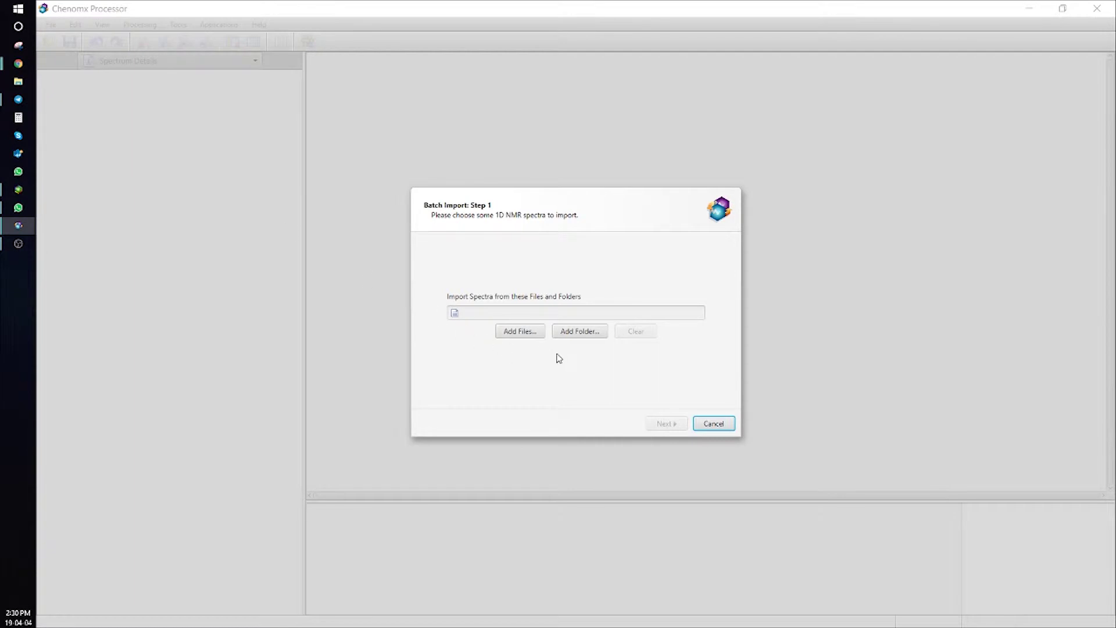
left_click(572, 332)
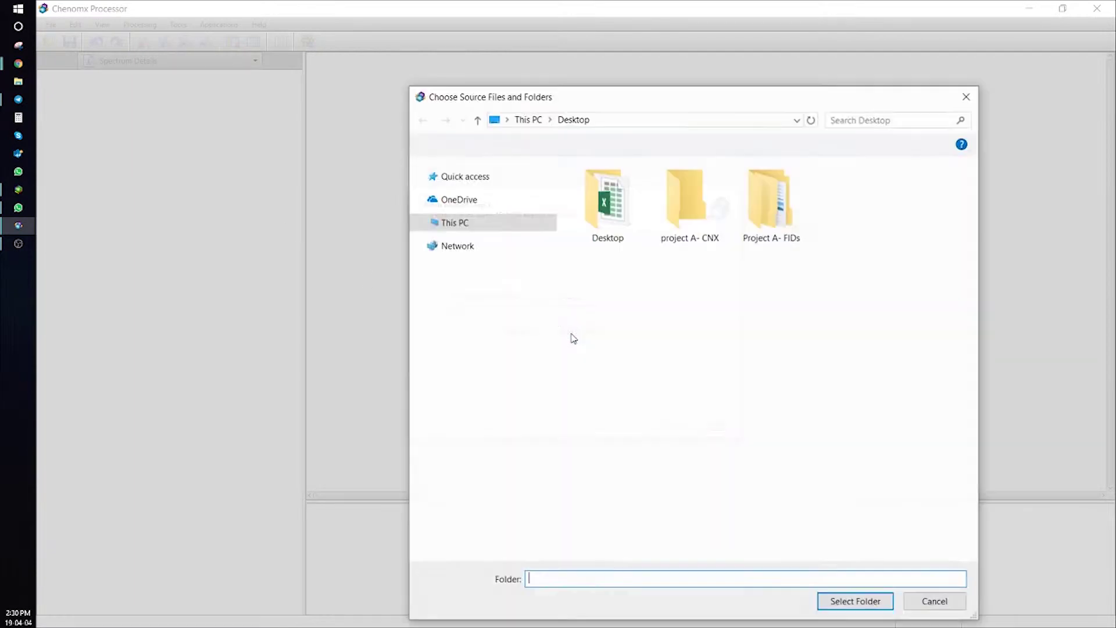
left_click(759, 212)
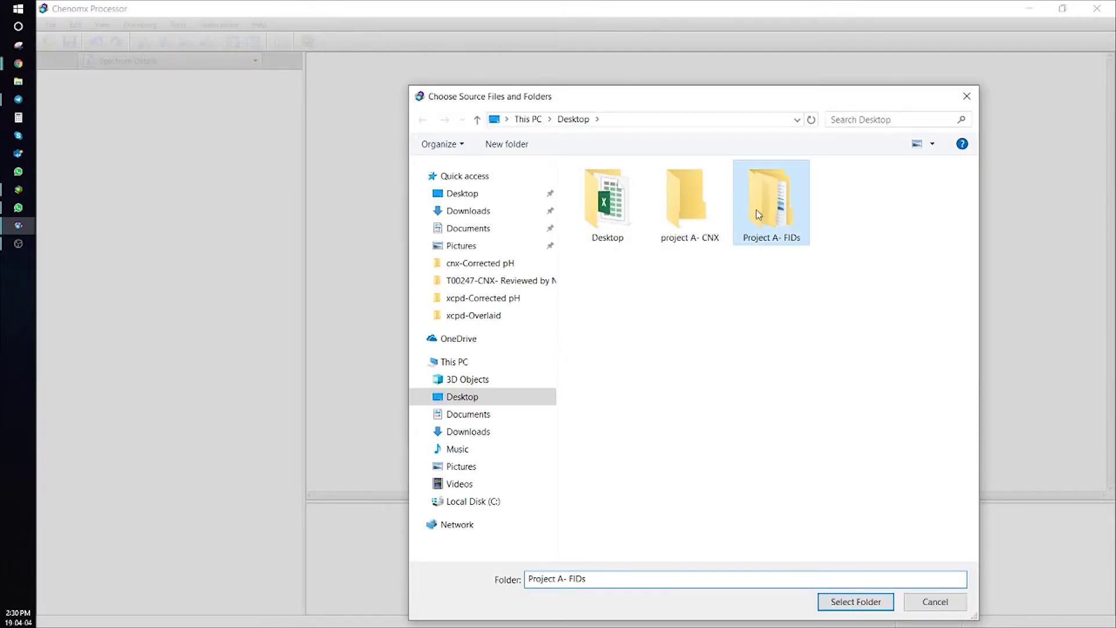
left_click(845, 603)
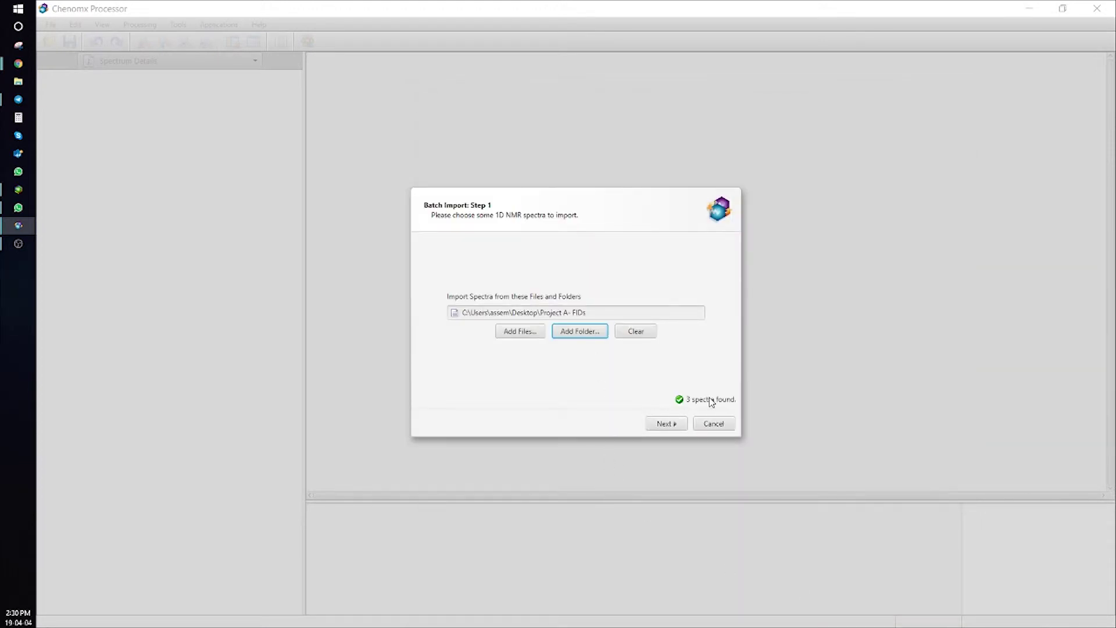
Set the imported samples' pH to 7.00.
left_click(673, 424)
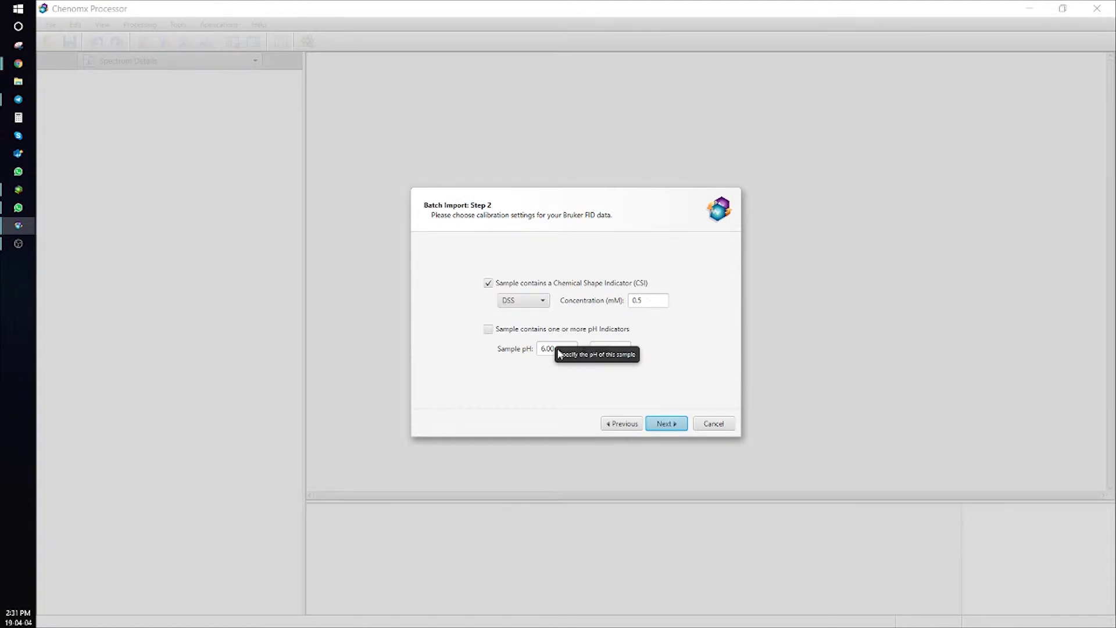
left_click_drag(560, 350, 519, 349)
type("7")
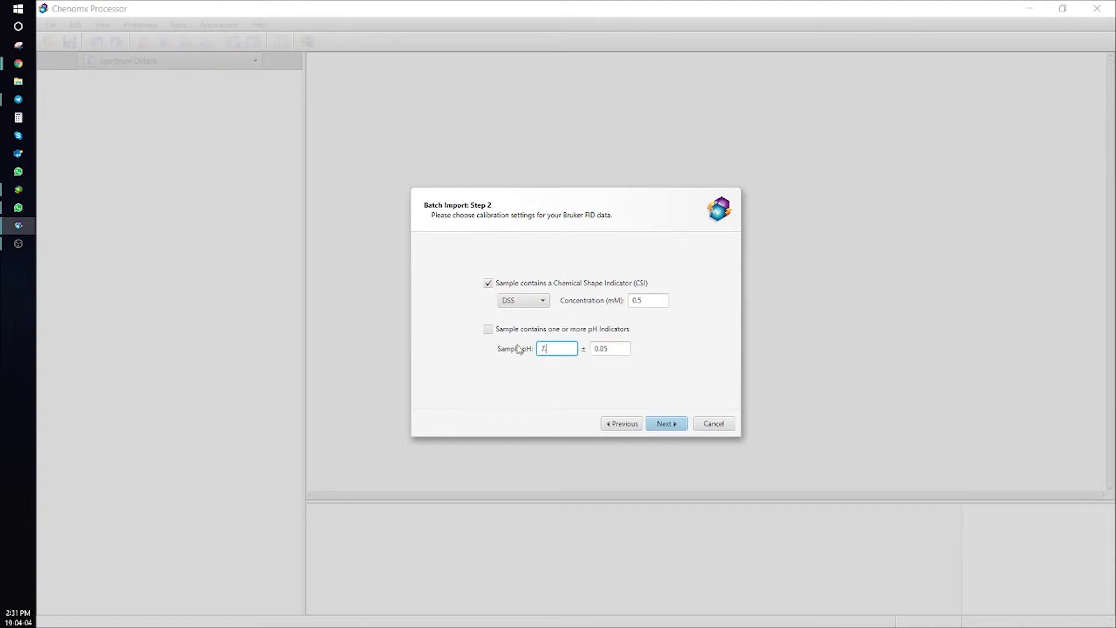
type(".00")
Enable automatic phase correction and automatic baseline correction for the import.
left_click(661, 423)
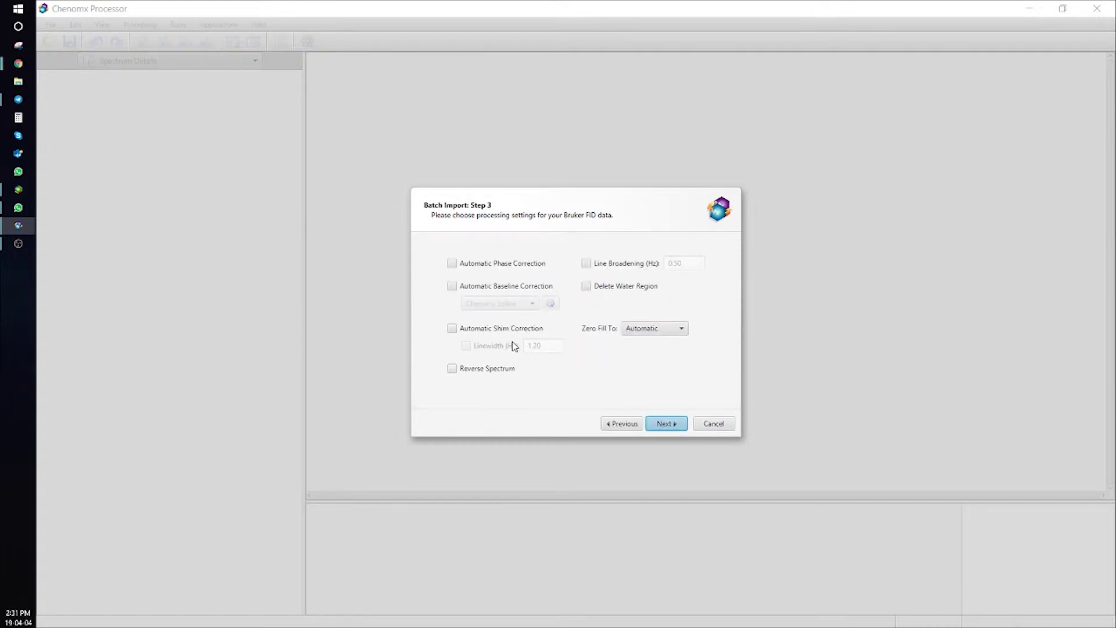
left_click(452, 263)
left_click(452, 286)
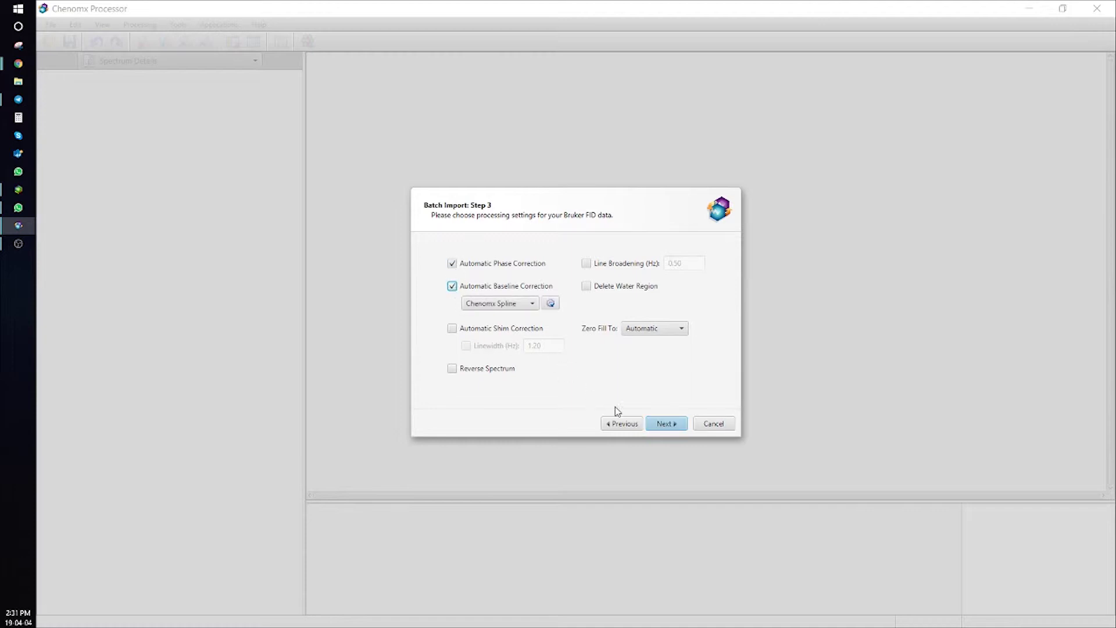
left_click(657, 422)
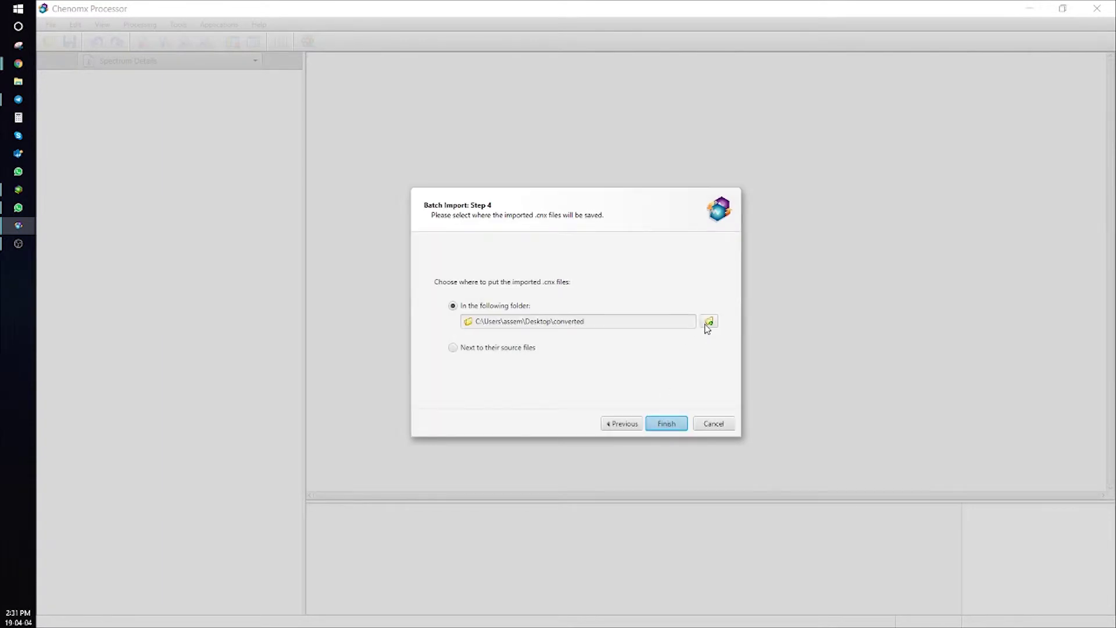
Set the project A- CNX folder as the output and finish importing the 3 spectra.
left_click(708, 322)
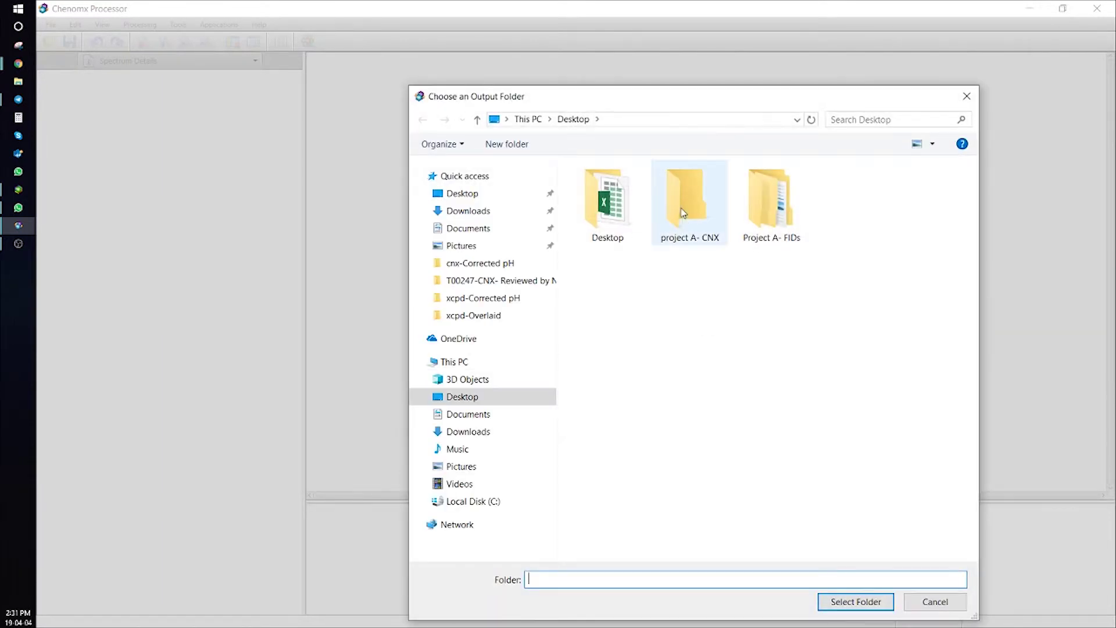
left_click(683, 213)
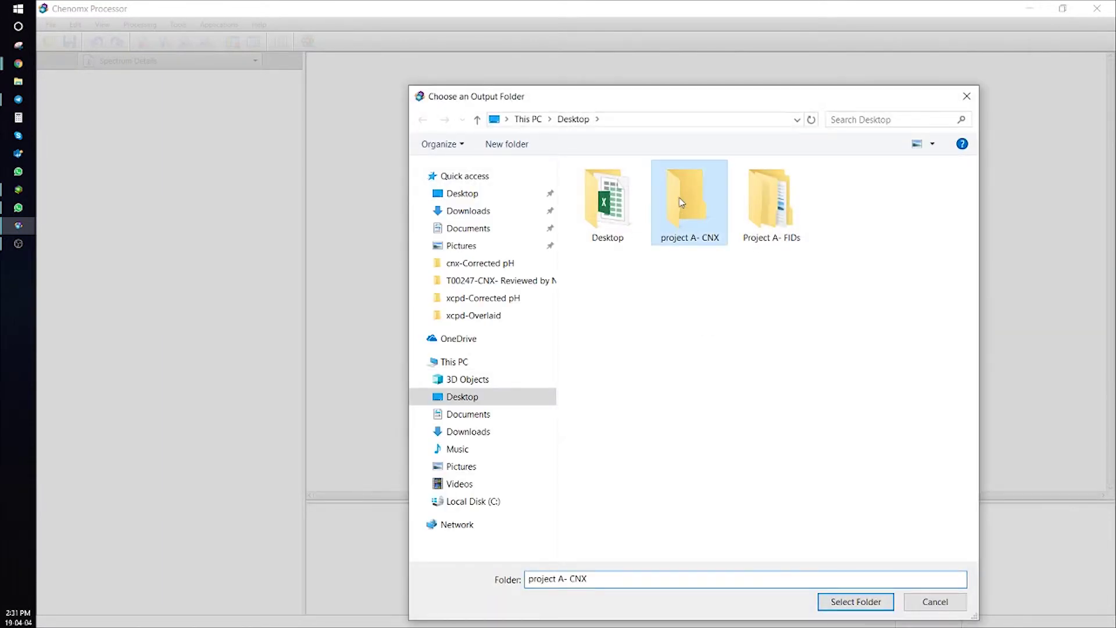
left_click(832, 602)
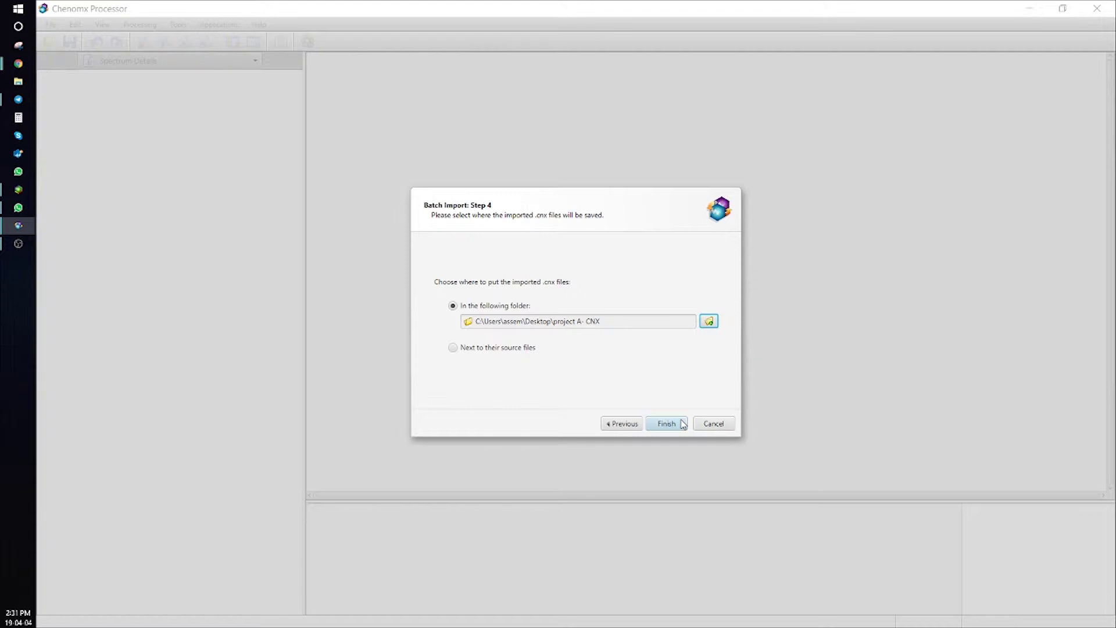
left_click(667, 423)
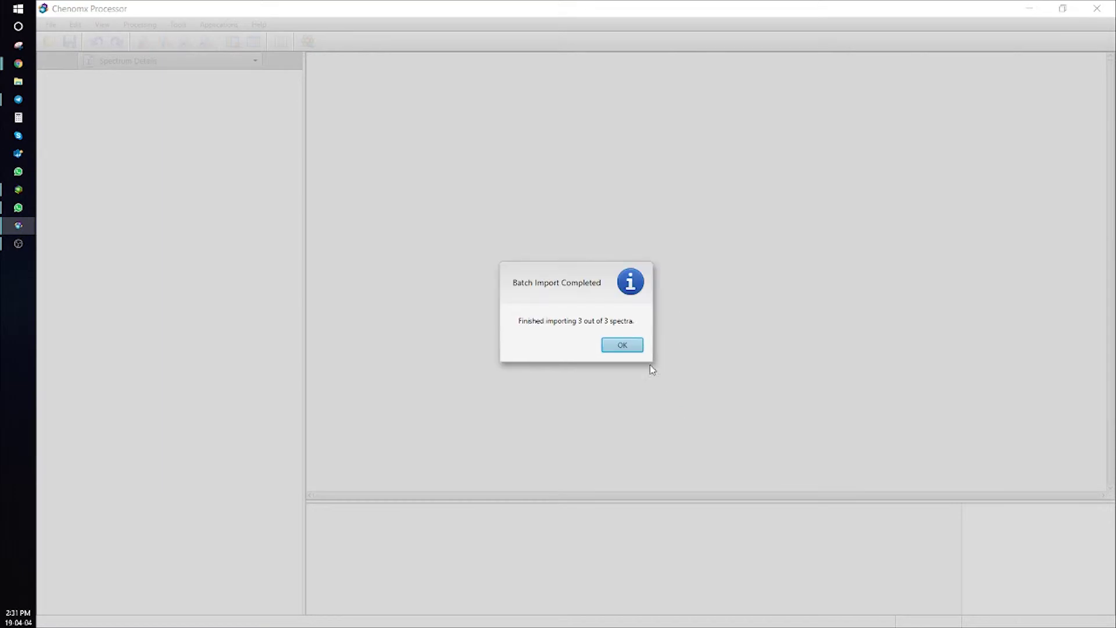
Dismiss the import-complete message, minimise Processor, and open the project A- CNX folder to check it.
left_click(636, 351)
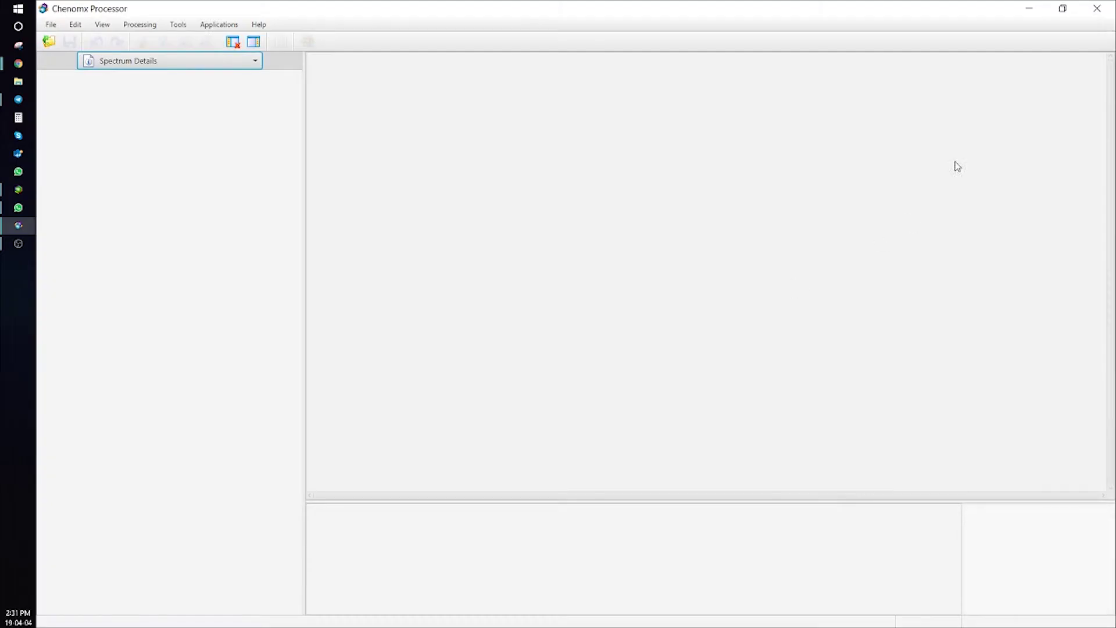
left_click(1026, 8)
double_click(146, 83)
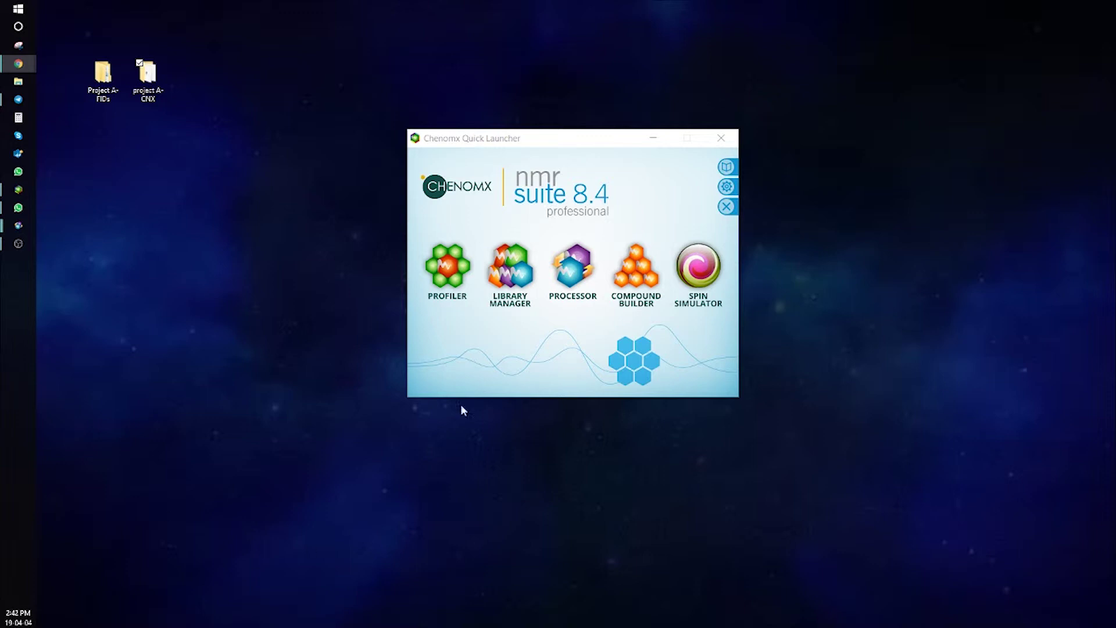
Launch Processor and queue the project A- CNX folder's 3 files for Batch Process.
left_click(569, 265)
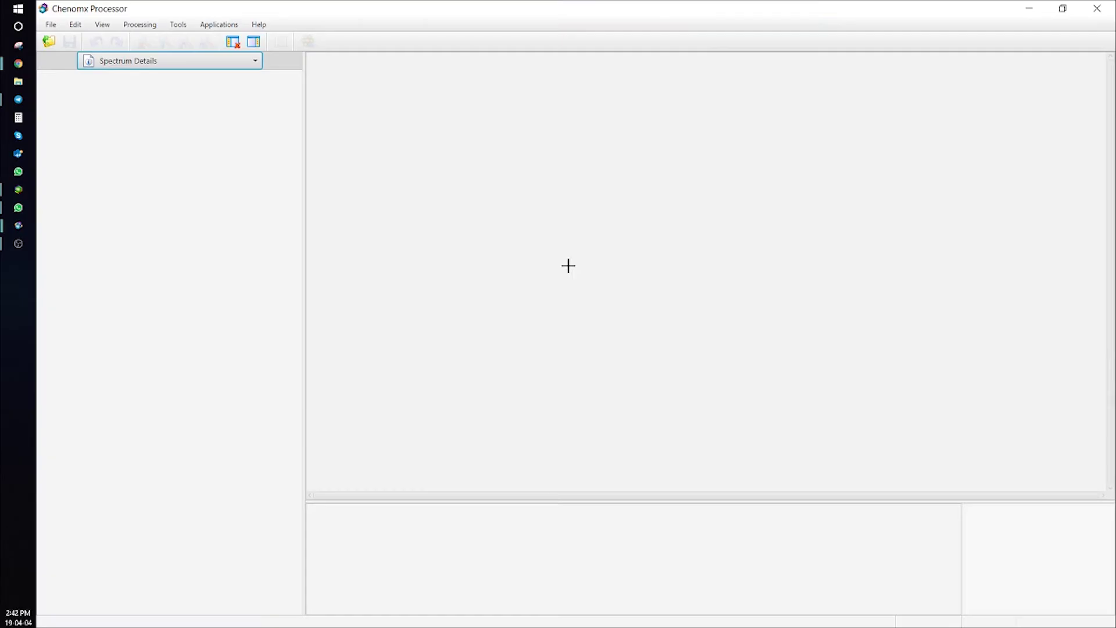
left_click(180, 24)
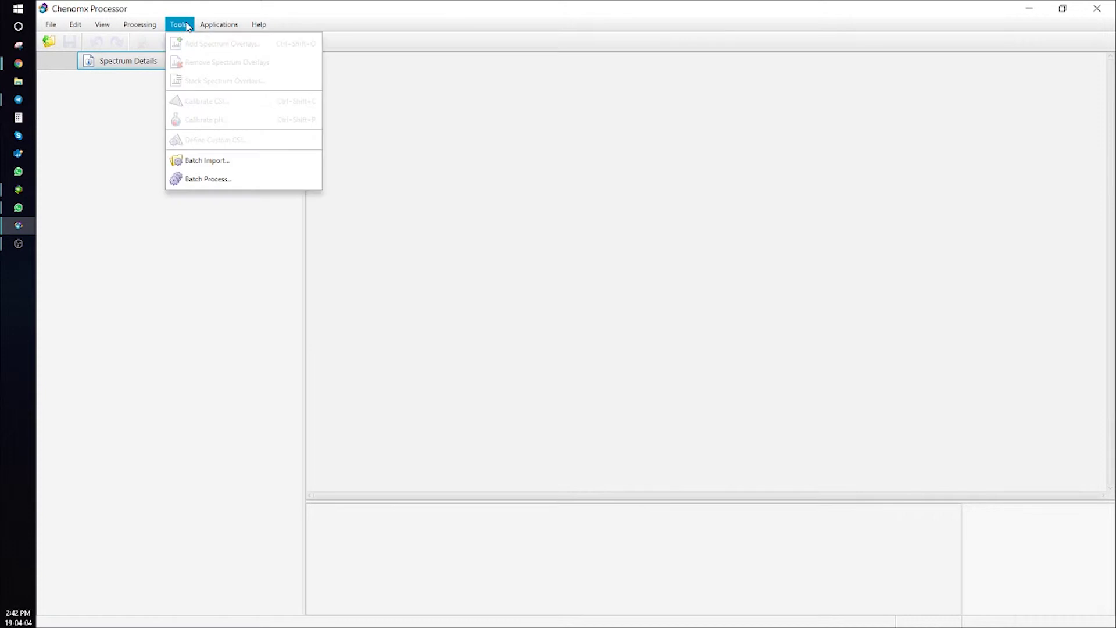
left_click(211, 179)
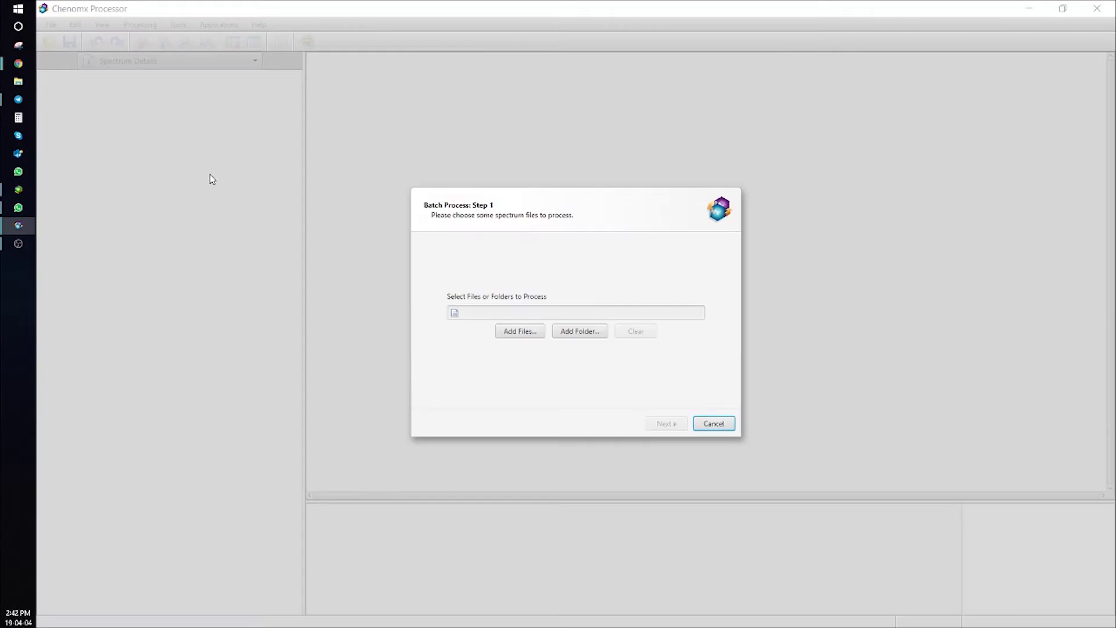
left_click(565, 333)
left_click(758, 224)
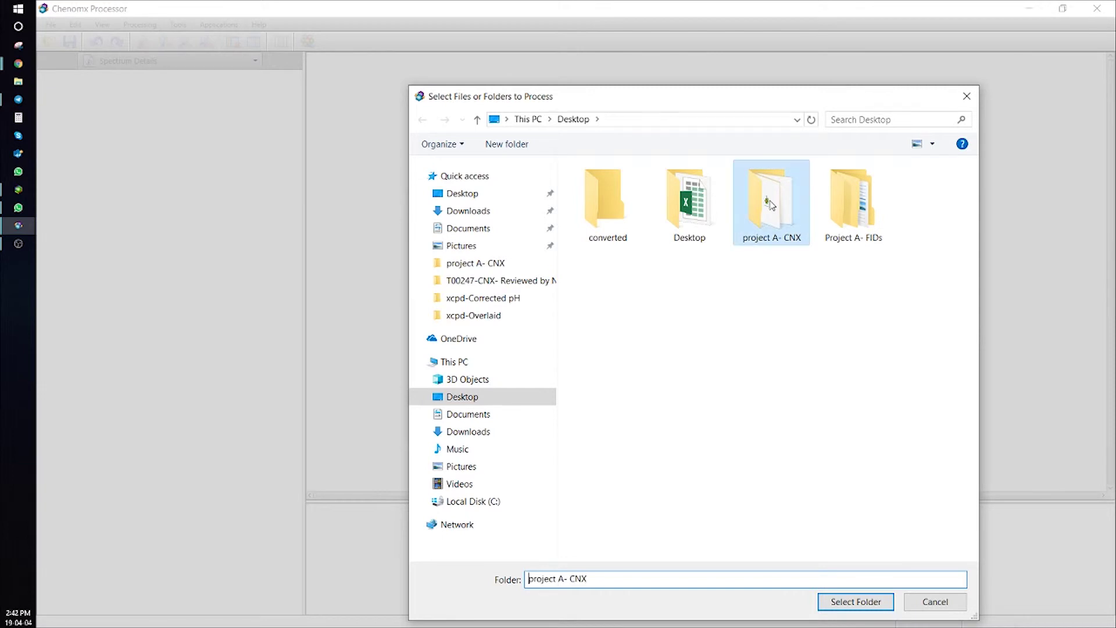
left_click(872, 606)
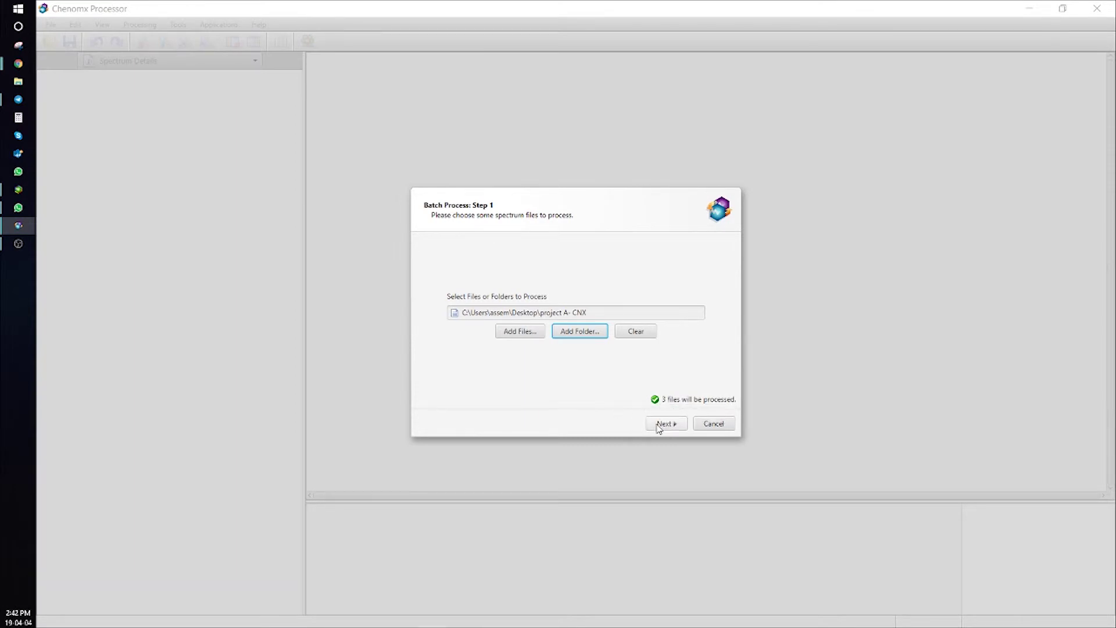
left_click(660, 424)
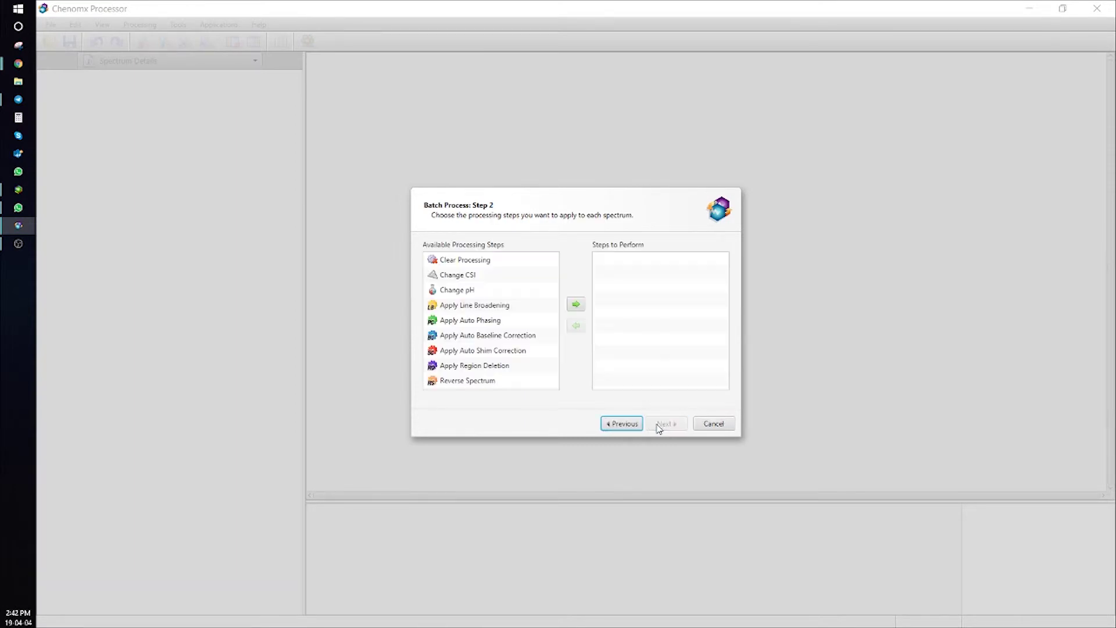
Add Change pH and Apply Auto Phasing to the steps to perform.
left_click(535, 292)
left_click(583, 307)
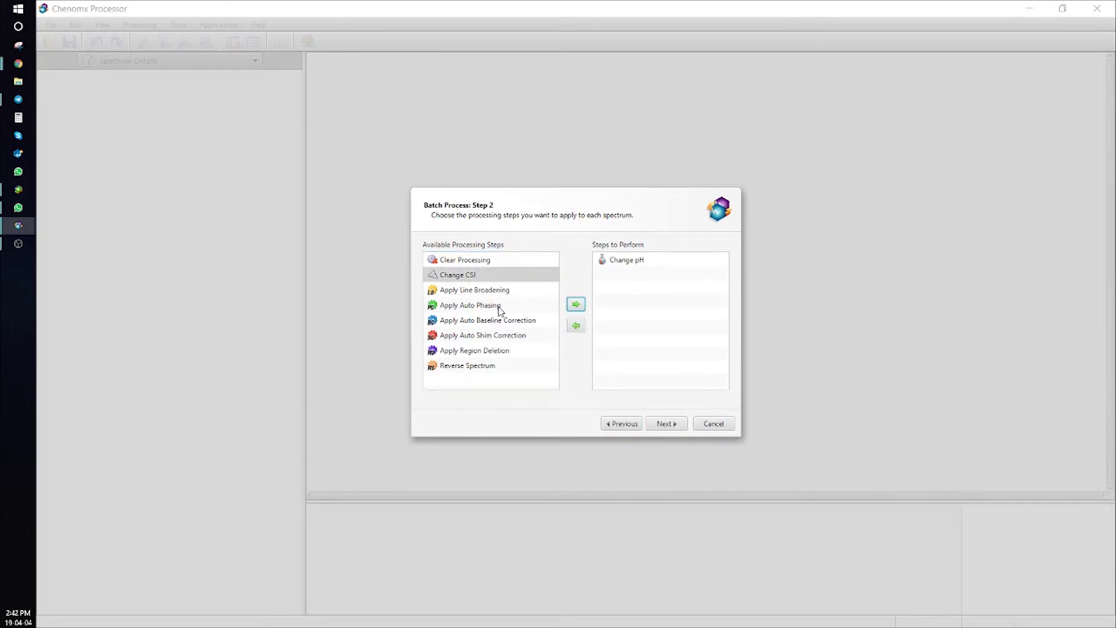
left_click(499, 308)
left_click(577, 306)
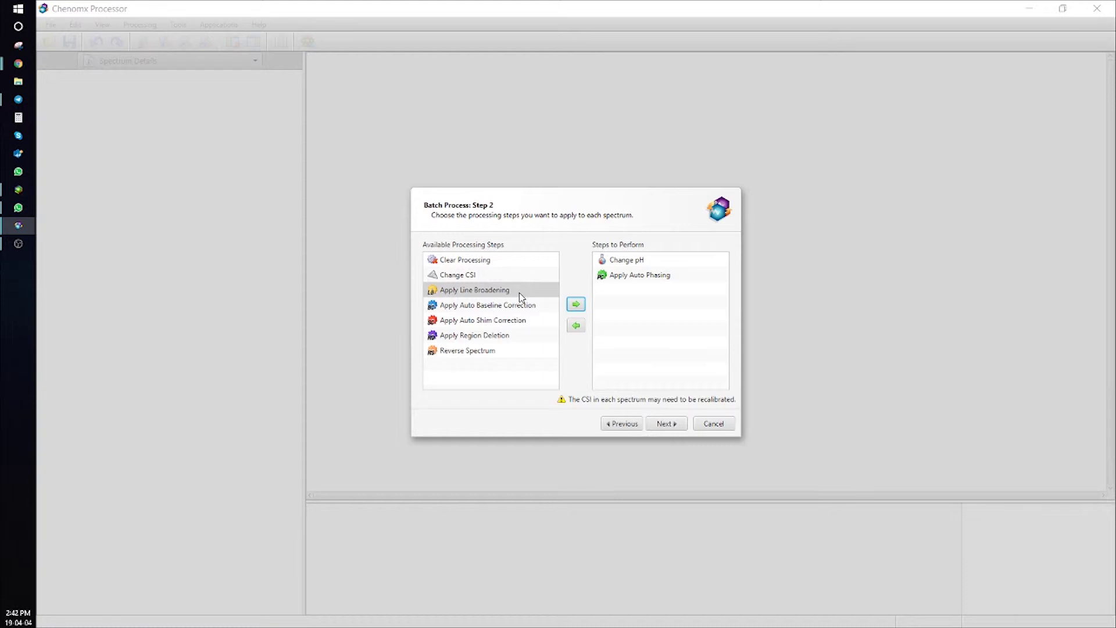
left_click(666, 424)
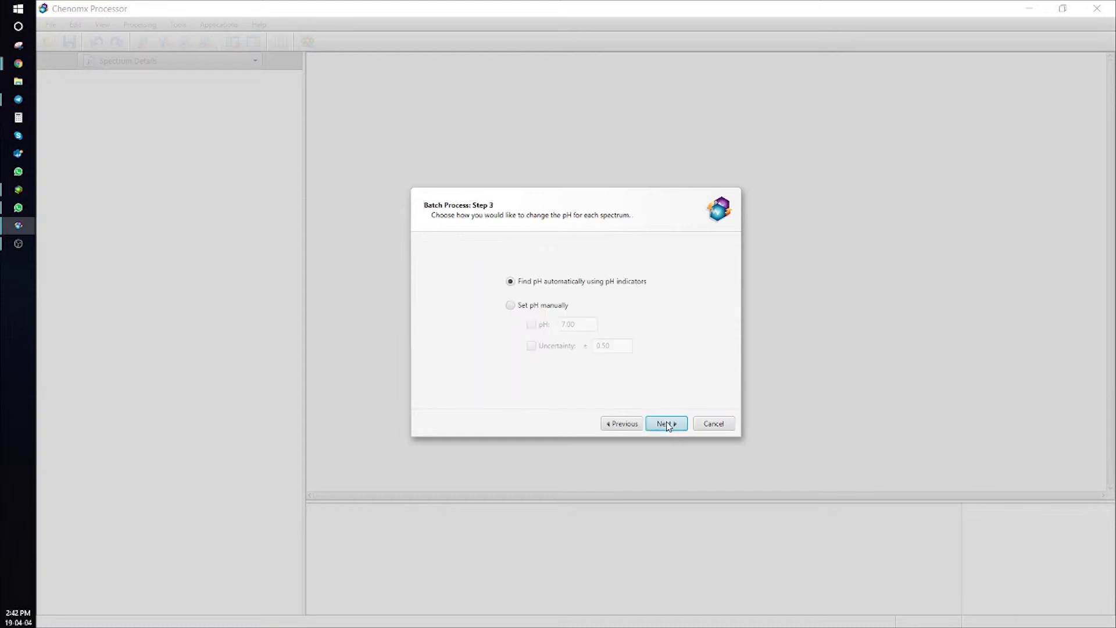
Set pH manually to 8.0 with uncertainty, then batch-process all 3 spectra.
left_click(548, 306)
left_click(549, 326)
key("Tab")
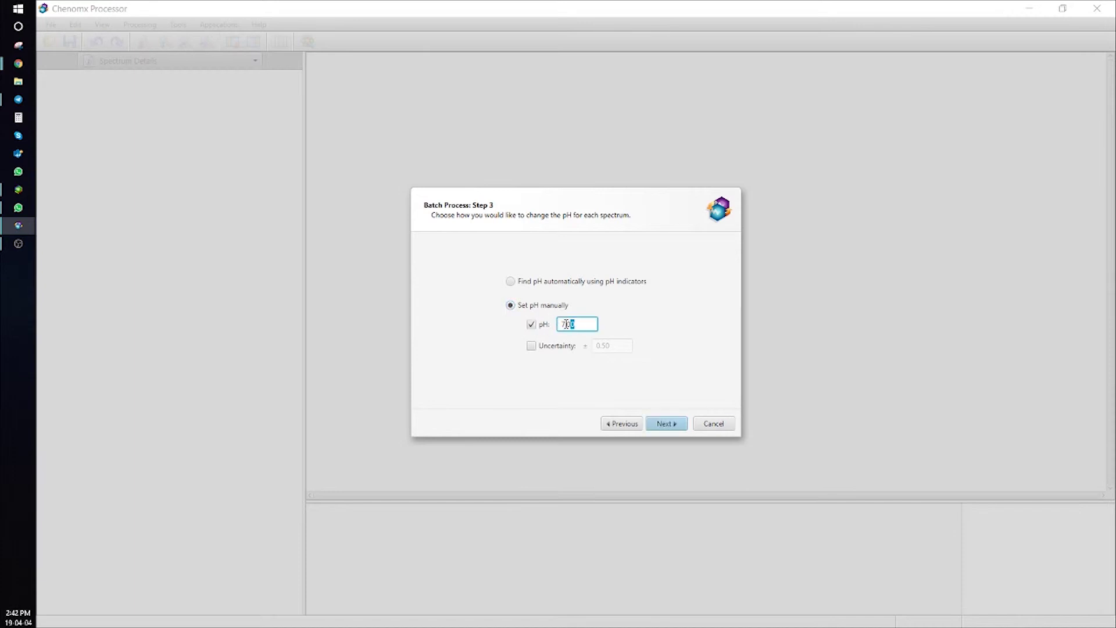
type("8.0")
left_click(531, 346)
left_click(669, 429)
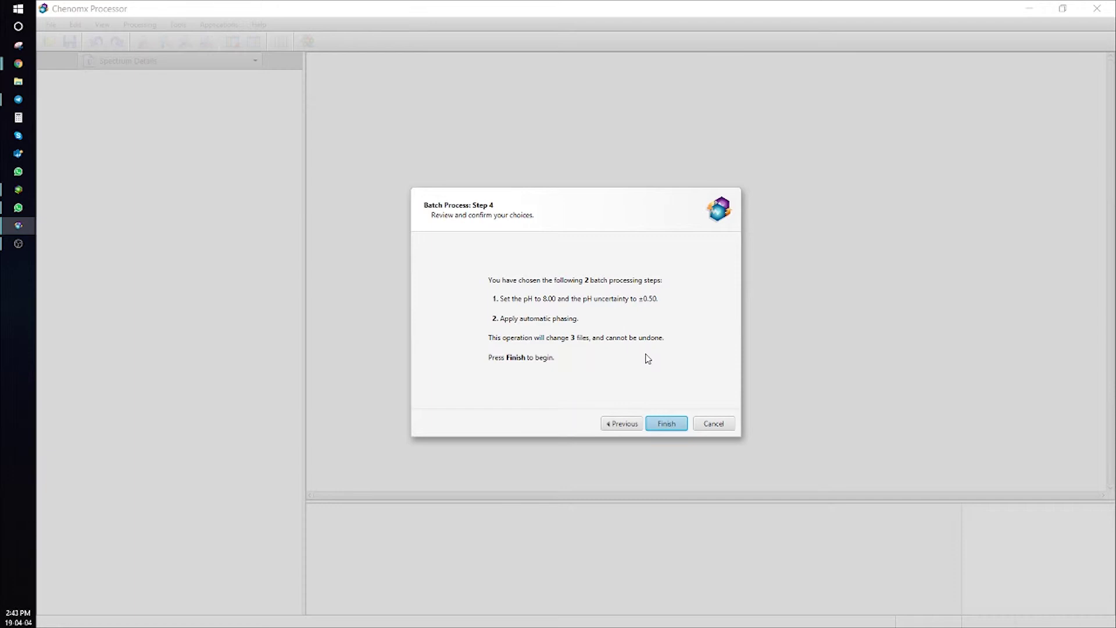
left_click(661, 429)
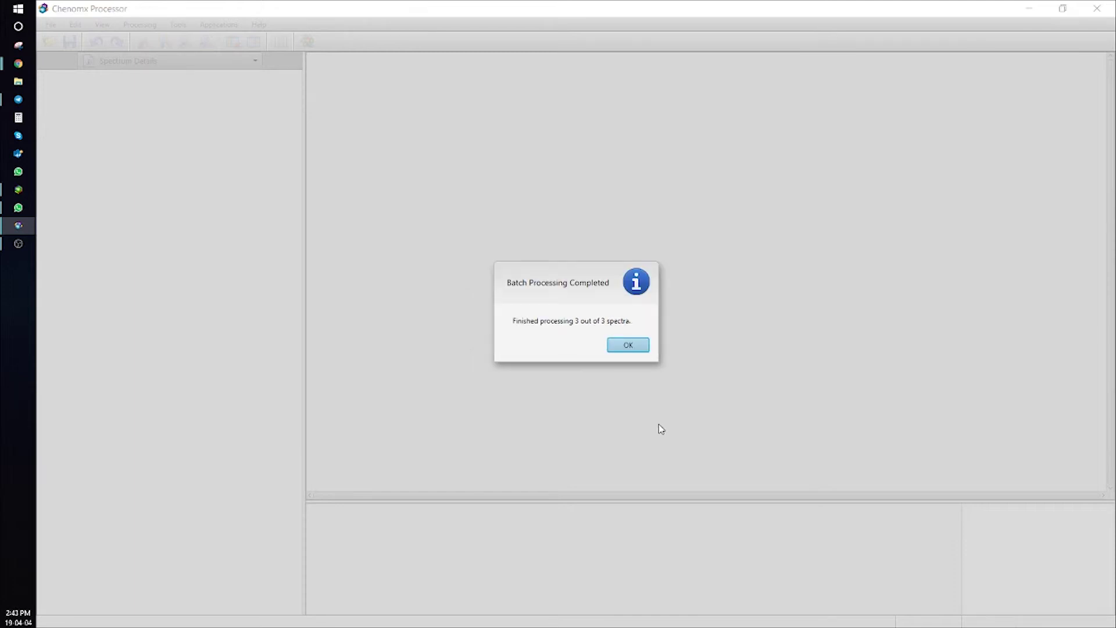
left_click(627, 345)
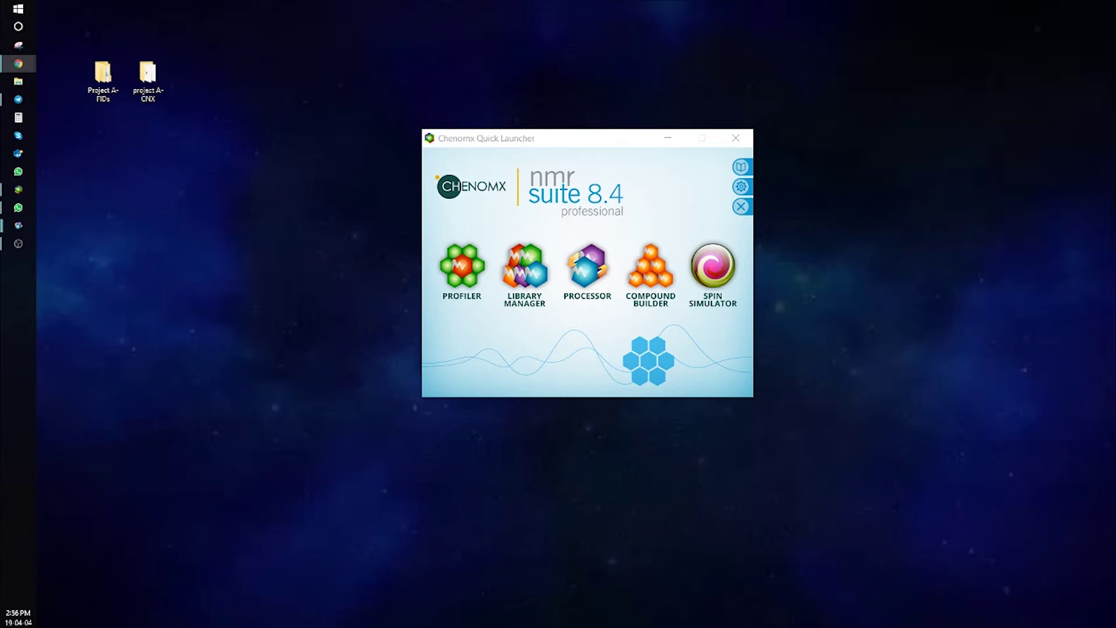
Launch Profiler and start a Batch Edit on the project A- CNX folder.
left_click(462, 266)
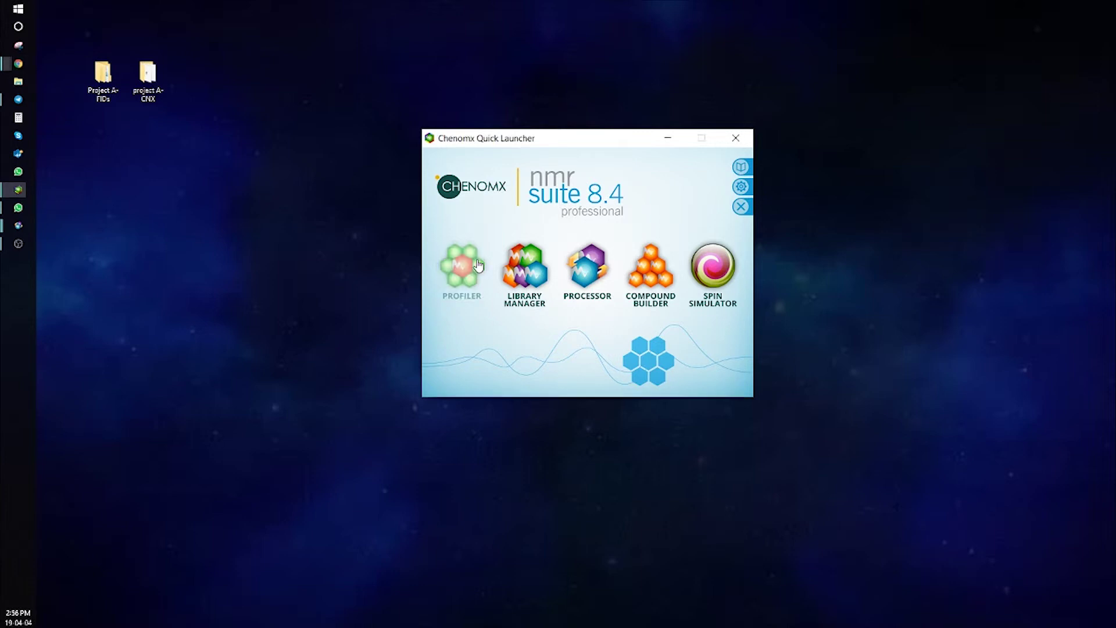
left_click(178, 23)
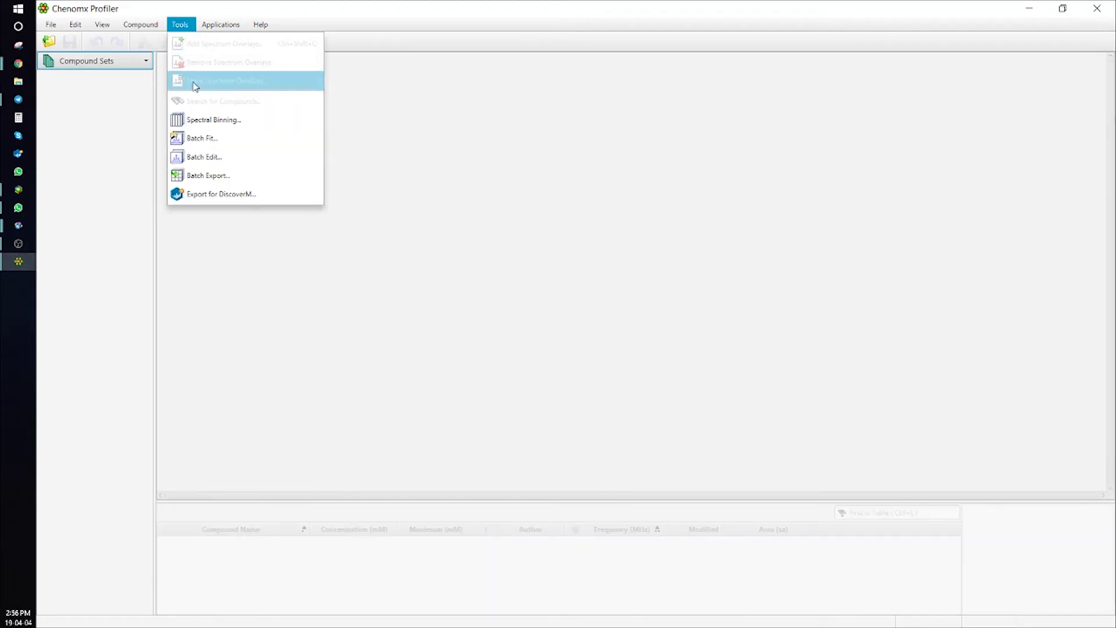
left_click(209, 158)
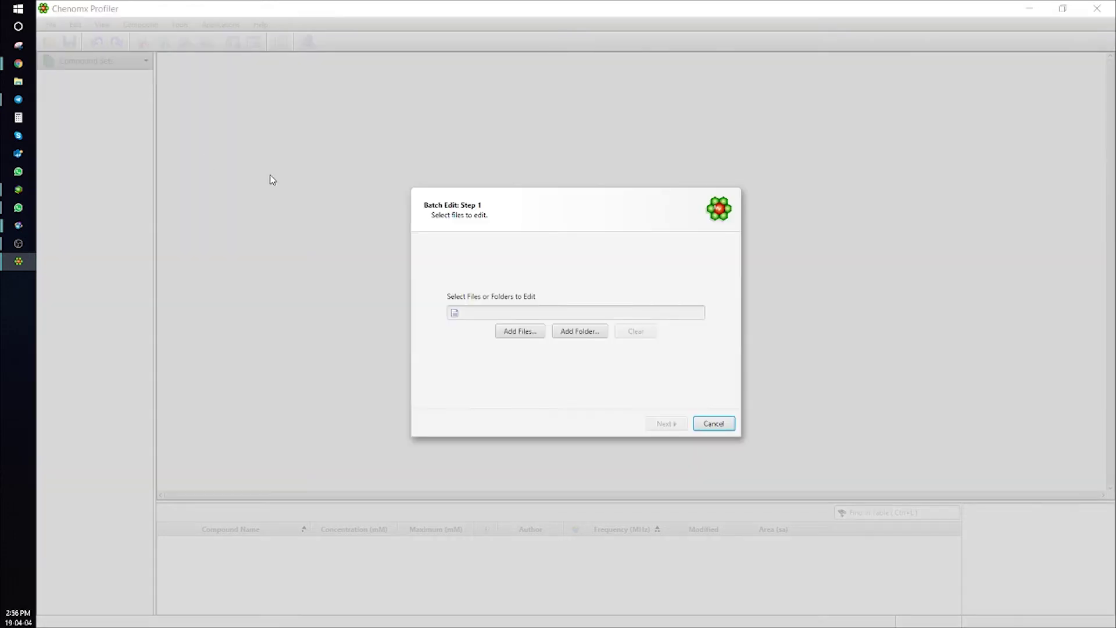
left_click(567, 329)
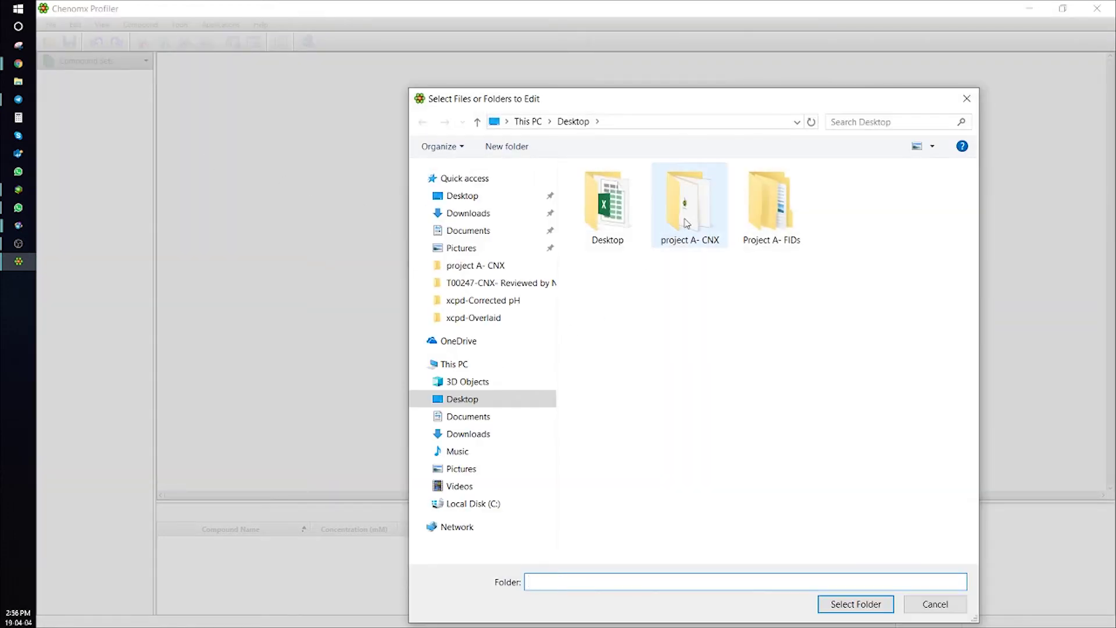
left_click(686, 201)
left_click(837, 602)
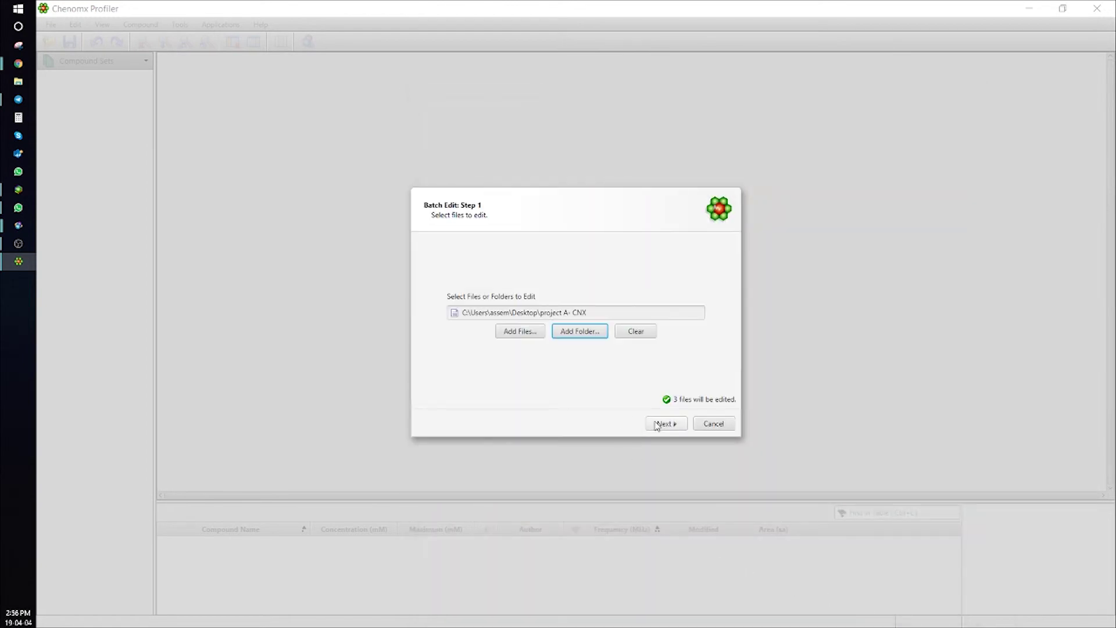
left_click(657, 425)
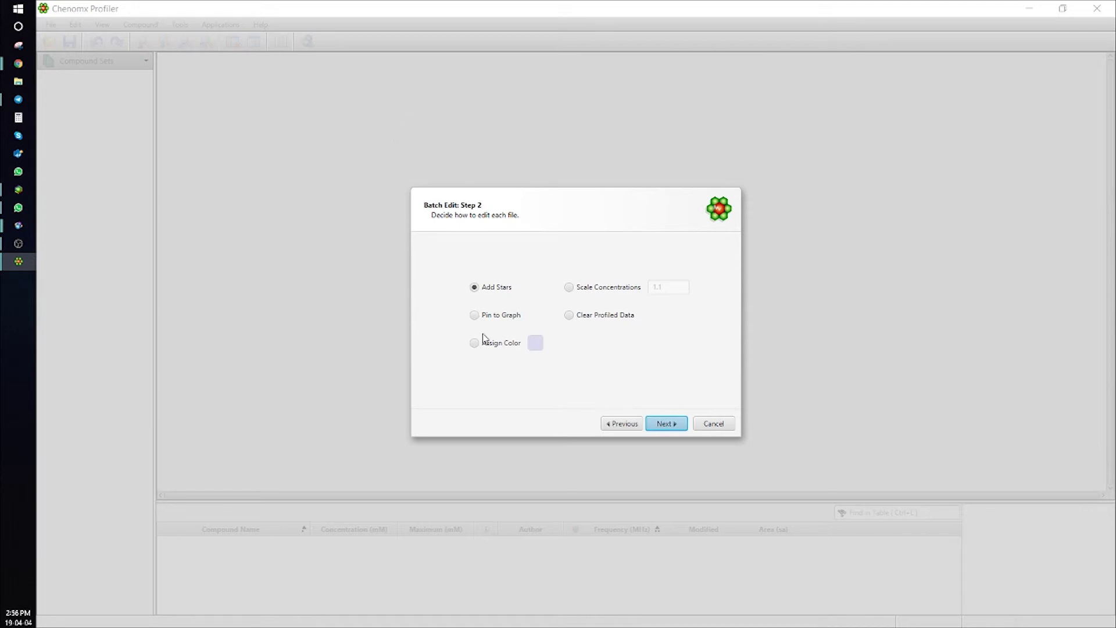
Choose Clear Profiled Data using compounds from the 800 MHz reference library.
left_click(570, 316)
left_click(660, 428)
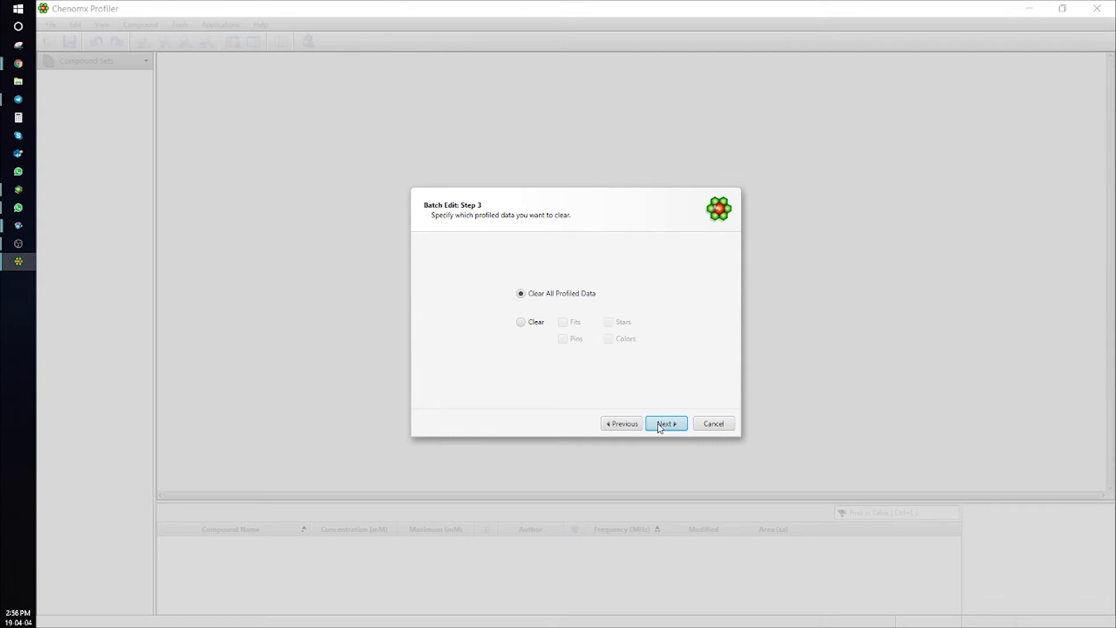
left_click(660, 428)
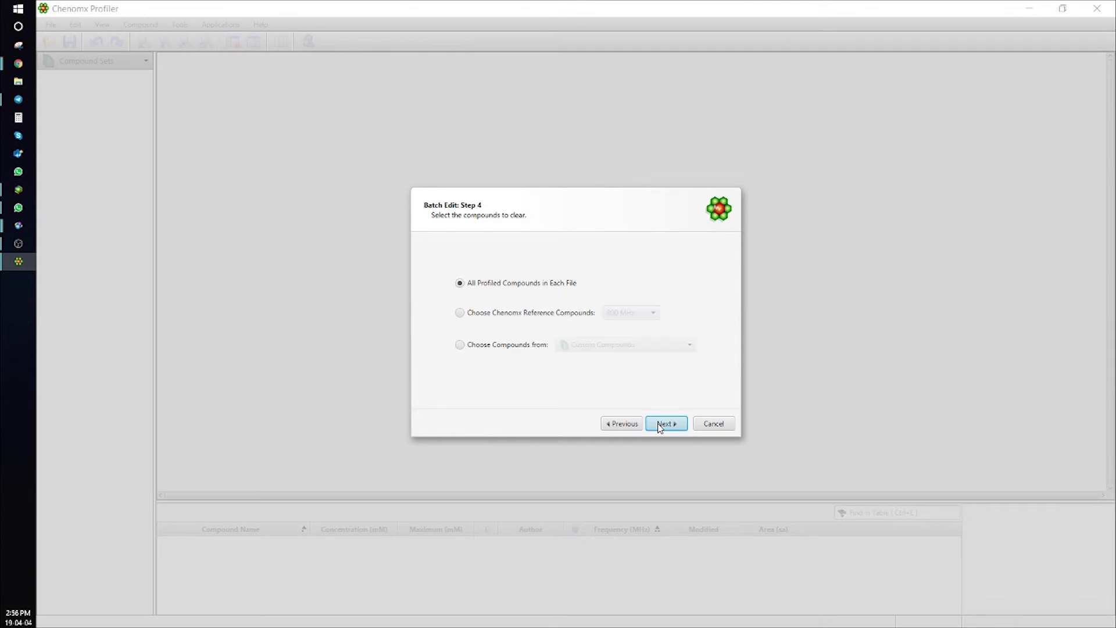
left_click(516, 314)
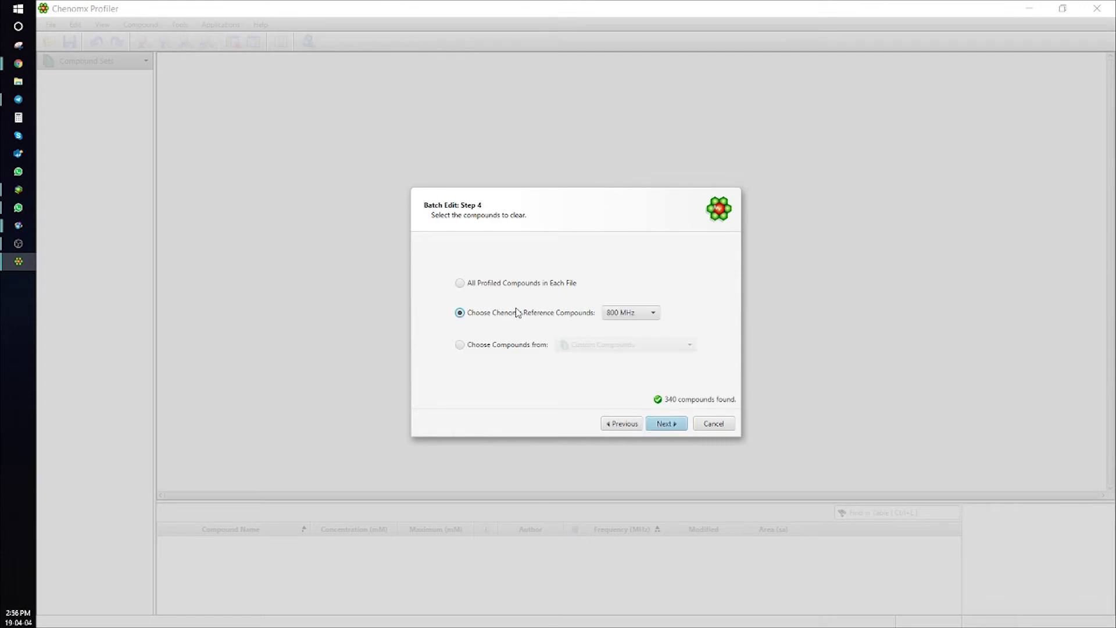
left_click(661, 426)
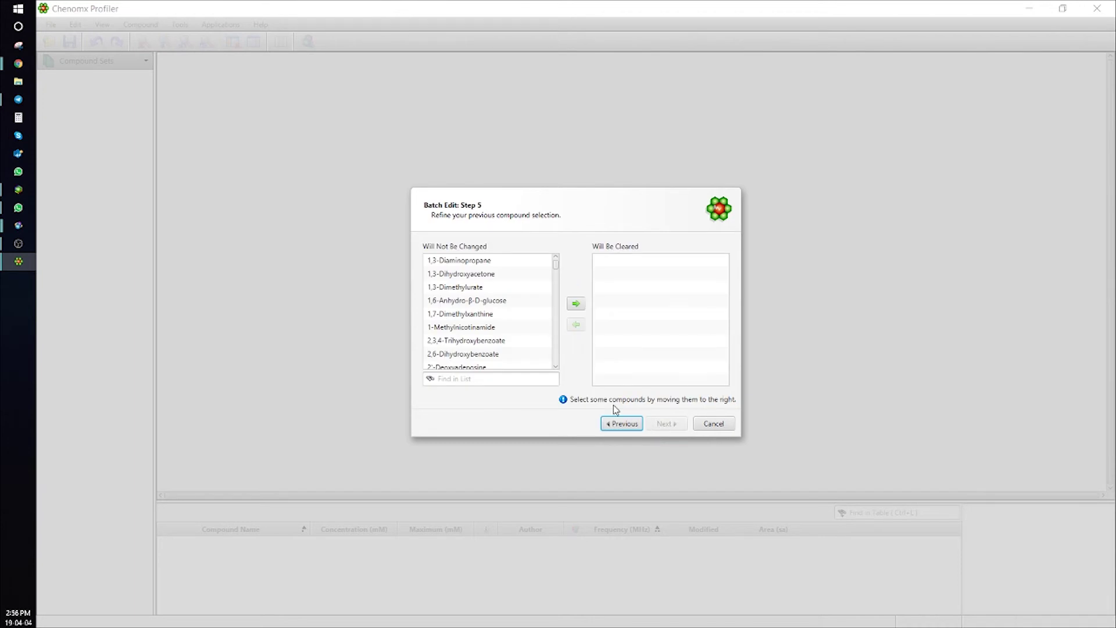
Select Valine and Isoleucine for clearing and run the batch edit on the 3 files.
left_click(550, 383)
type("valine")
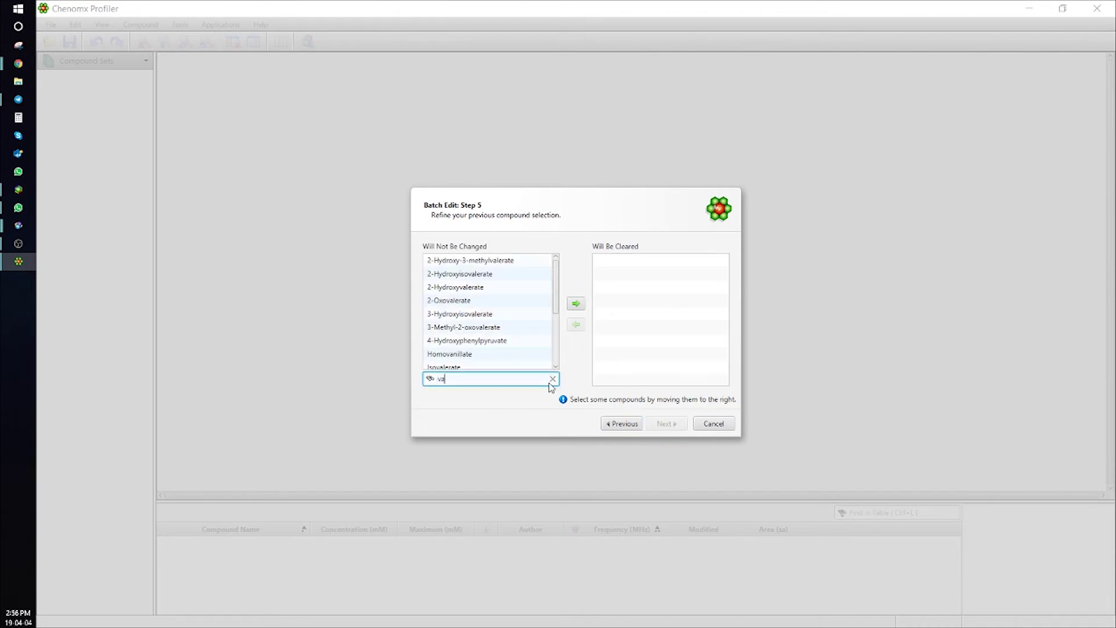
left_click(452, 261)
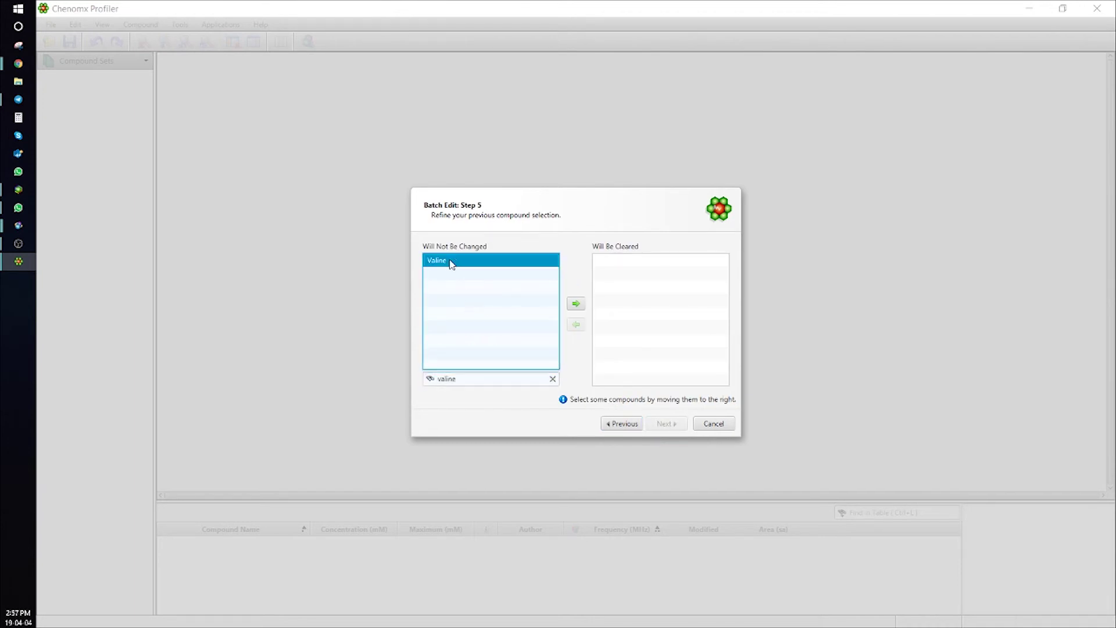
left_click(575, 304)
left_click(430, 379)
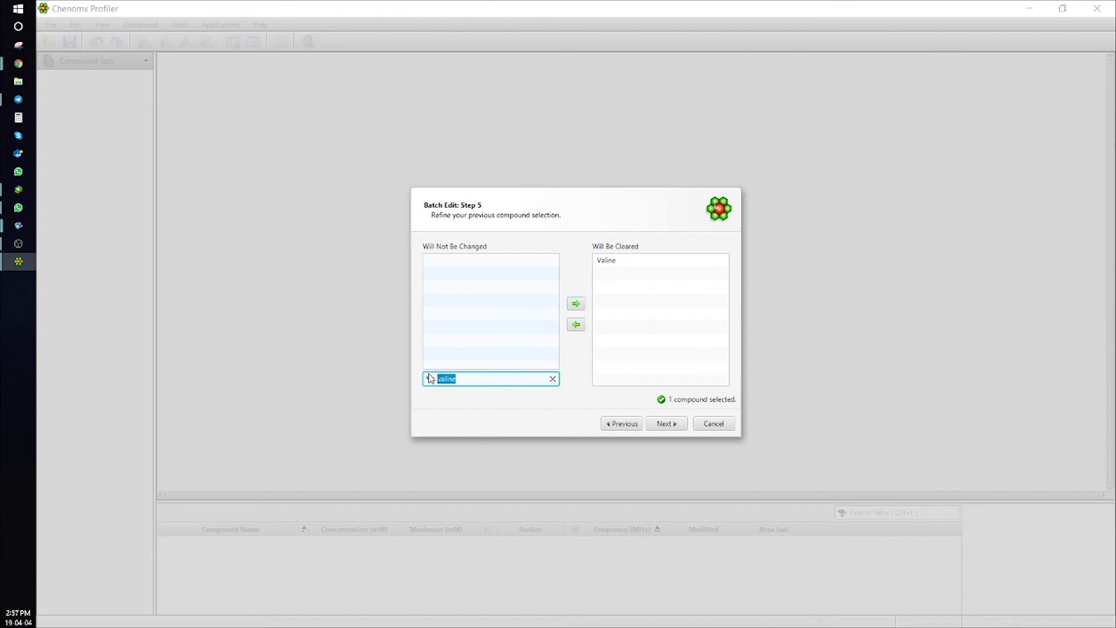
type("isol")
left_click(449, 274)
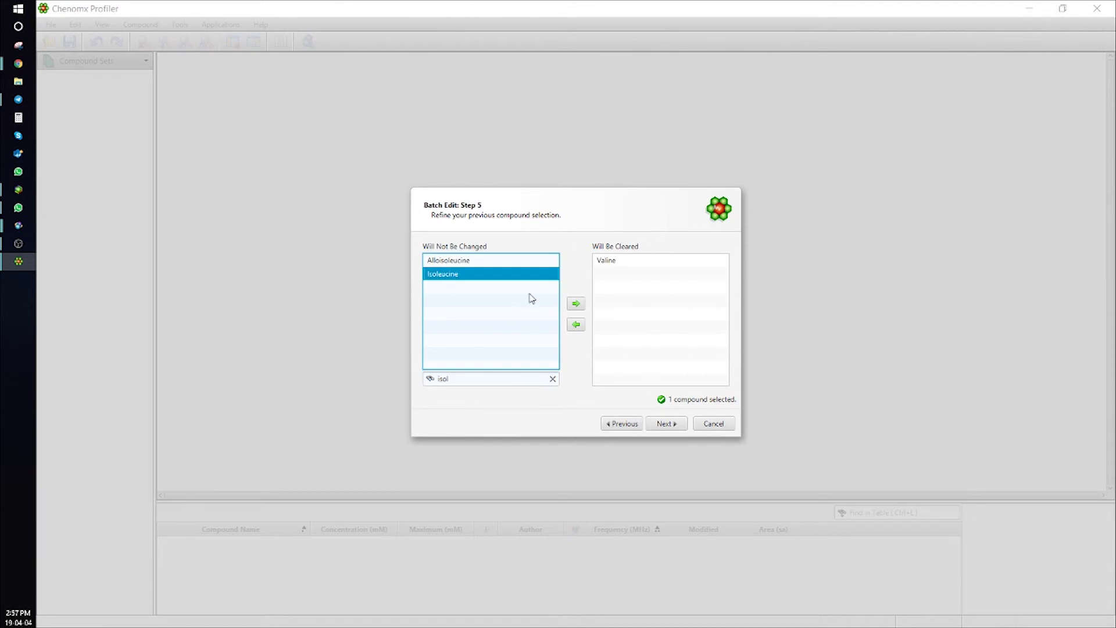
left_click(576, 303)
left_click(662, 424)
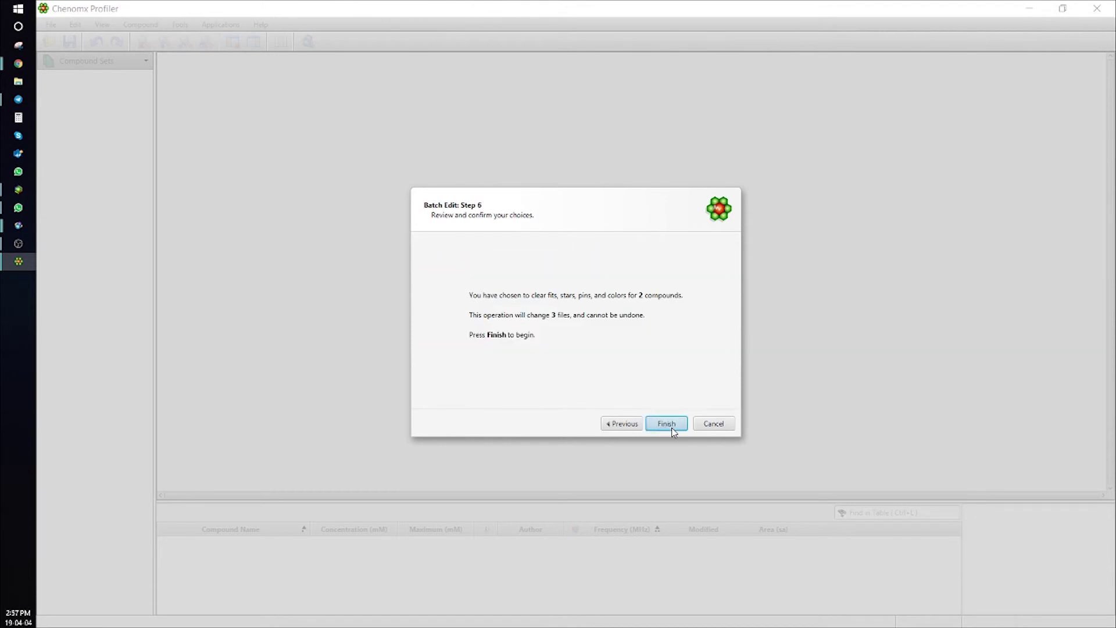
left_click(672, 430)
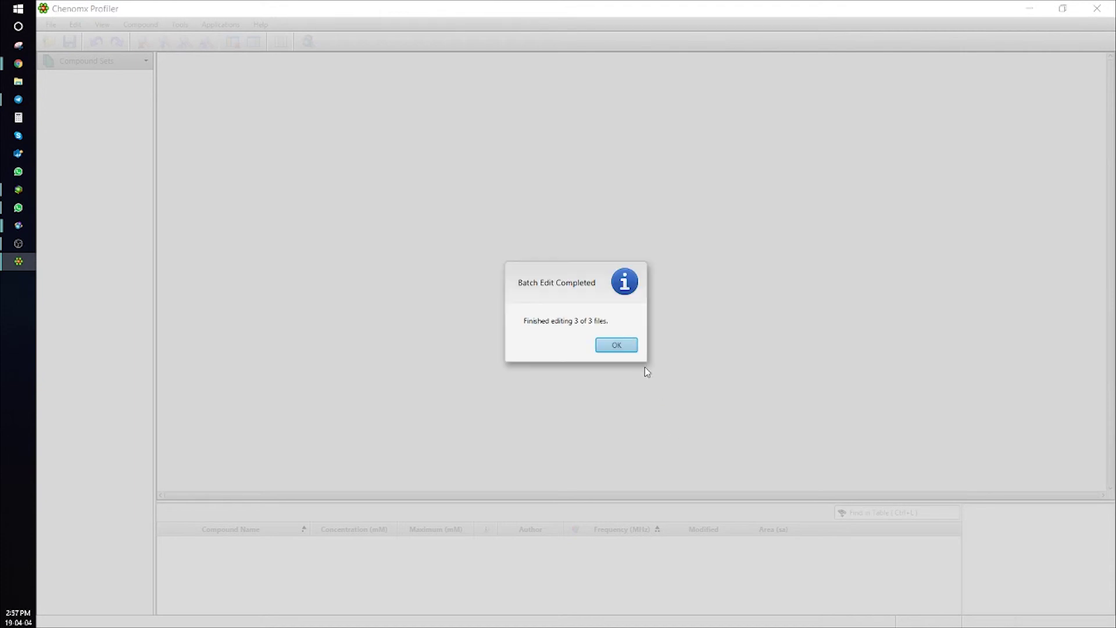
left_click(634, 349)
Start another Batch Edit on the project A- CNX folder with the Add Stars option.
left_click(181, 24)
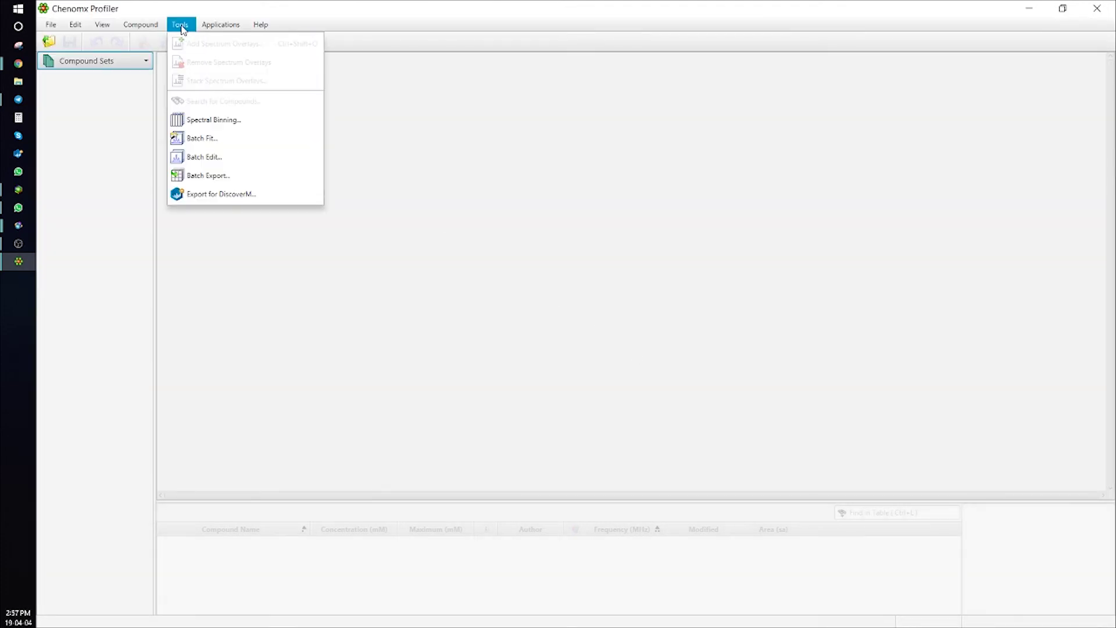
left_click(211, 159)
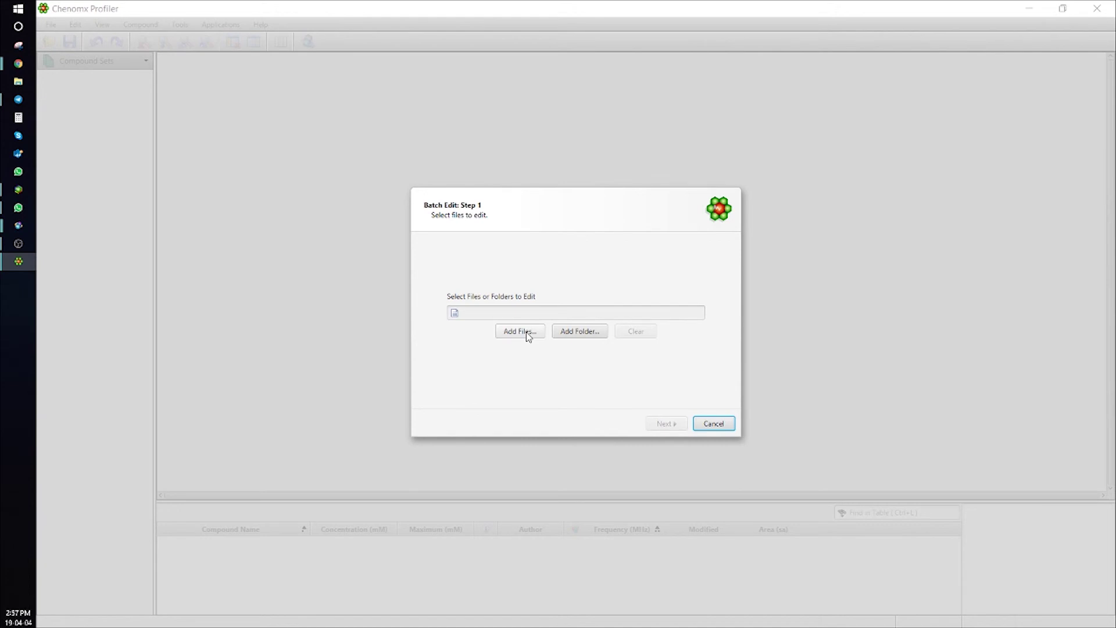
left_click(578, 330)
left_click(677, 228)
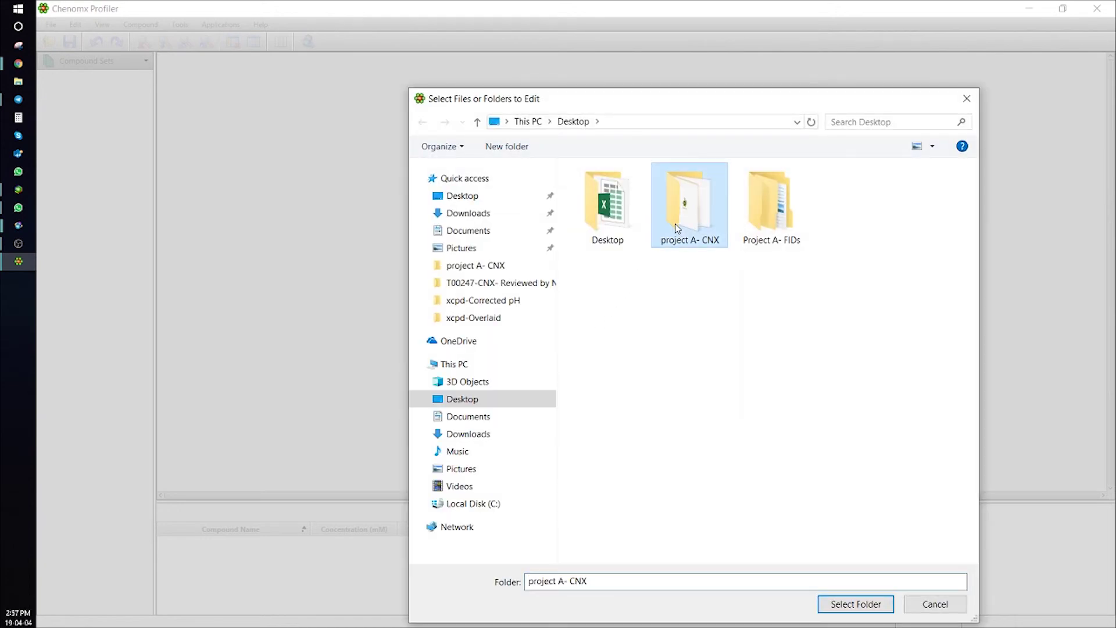
left_click(847, 604)
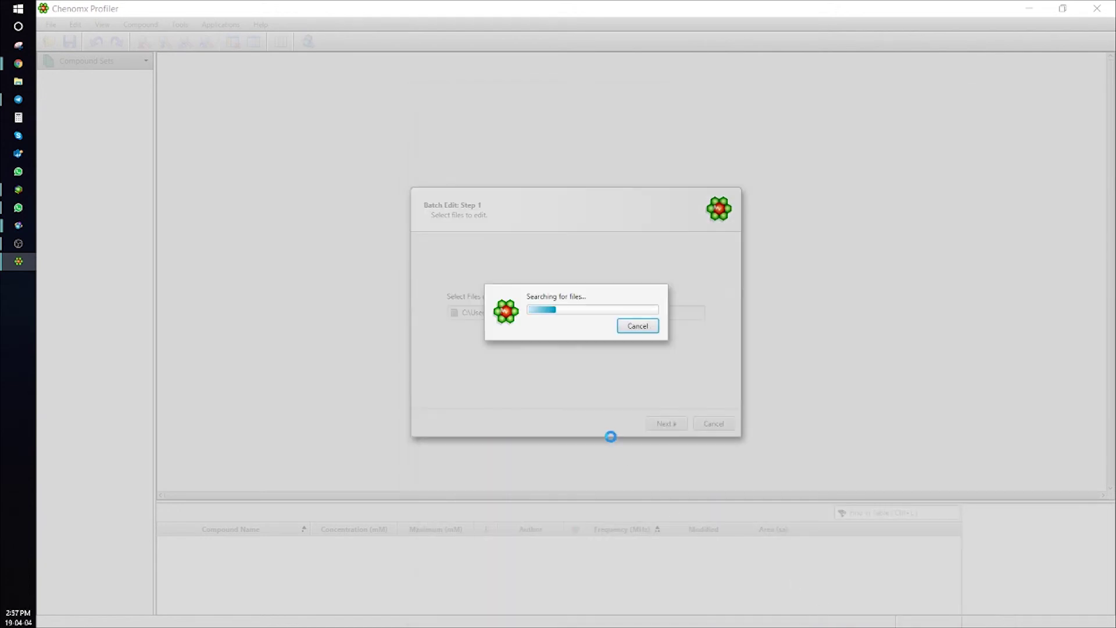
left_click(658, 427)
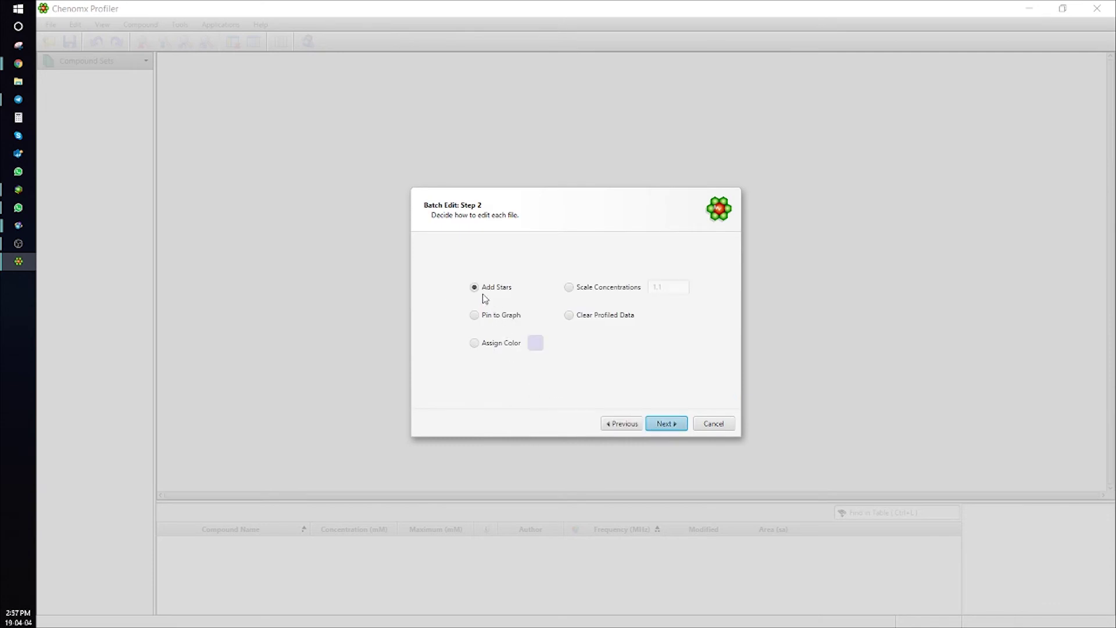
left_click(666, 425)
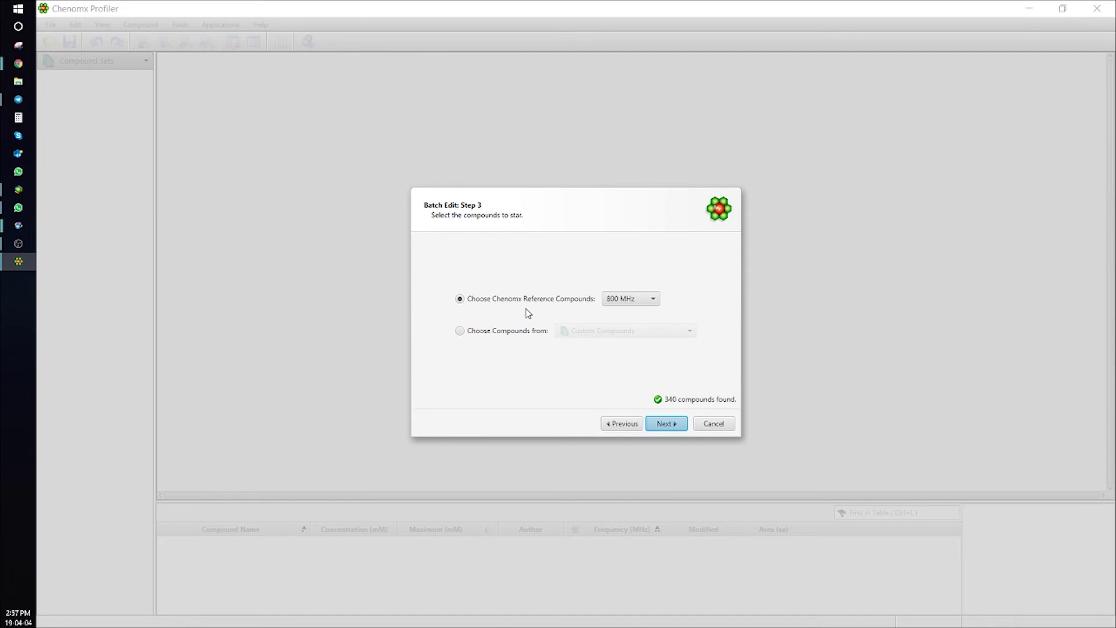
left_click(669, 421)
Mark Acetate and Butyrate to be starred and run the batch edit on the 3 files.
left_click(515, 379)
type("ac")
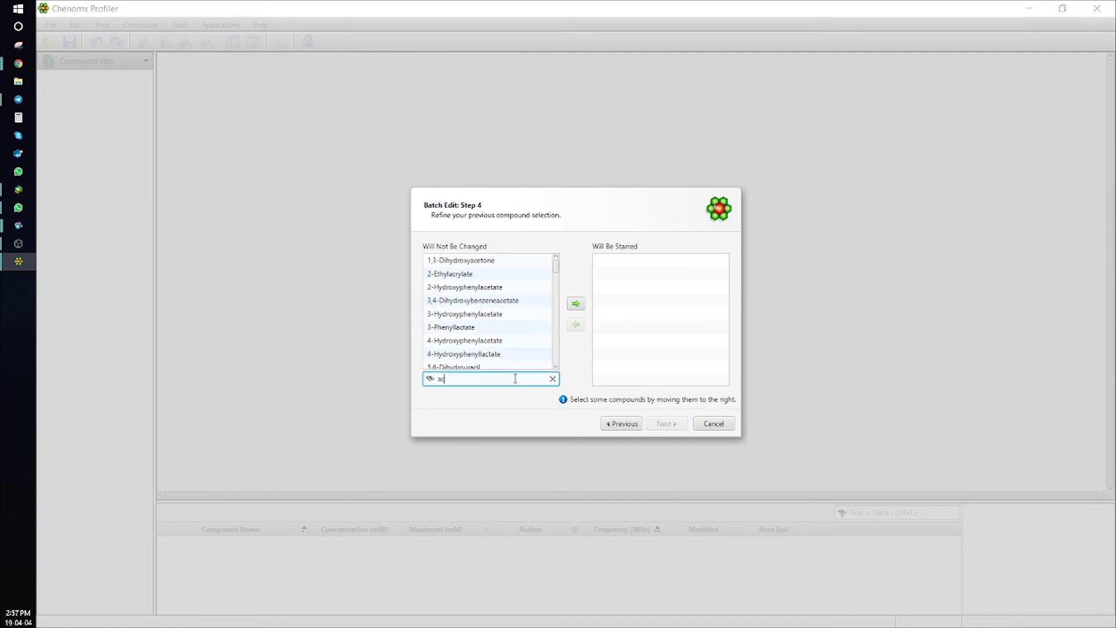
type("eta")
left_click(460, 356)
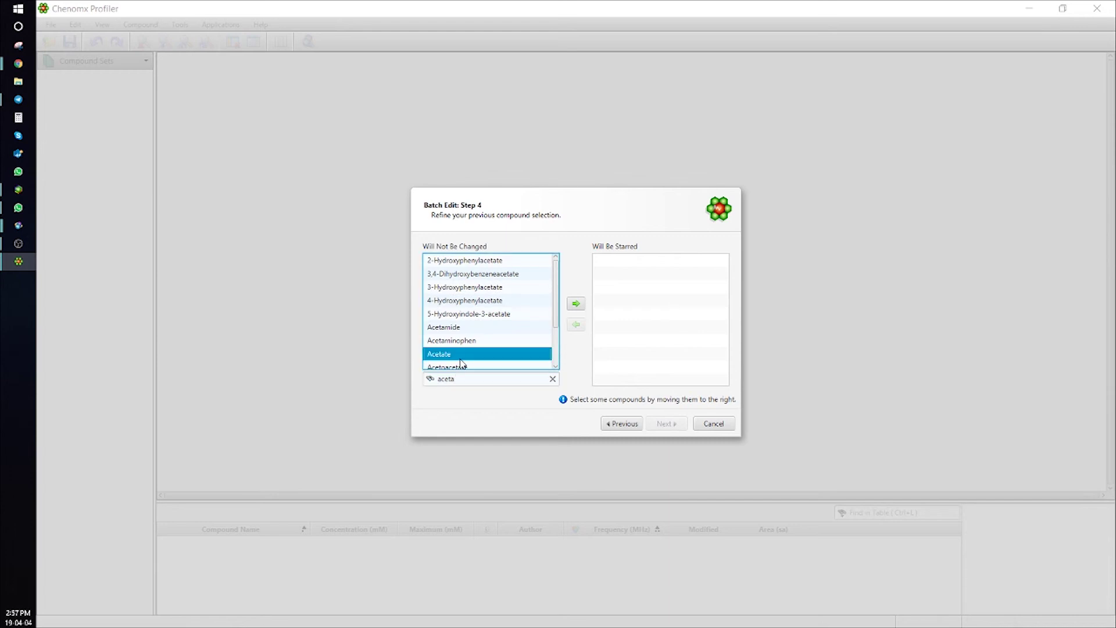
left_click(575, 303)
double_click(482, 381)
type("butyrate")
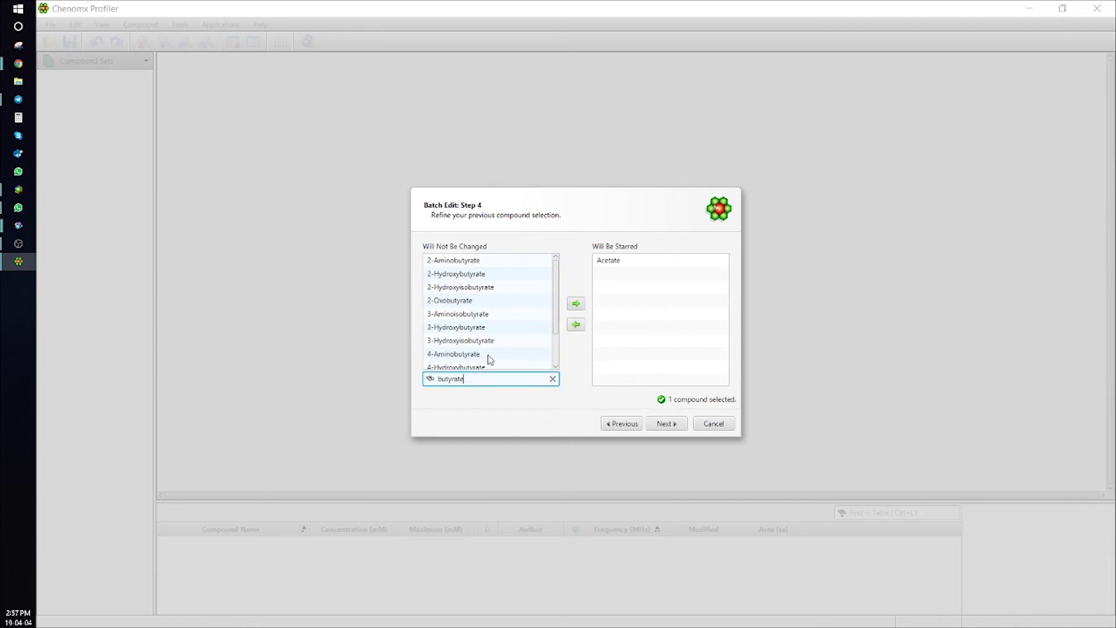
scroll(487, 356, "down", 1)
left_click(491, 351)
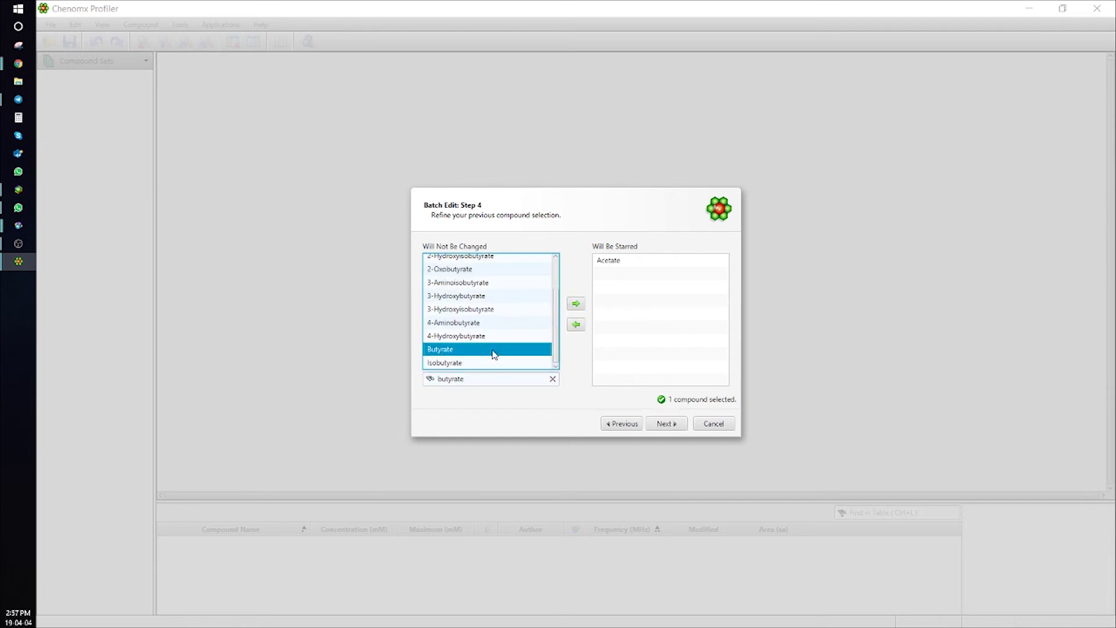
left_click(576, 303)
left_click(663, 424)
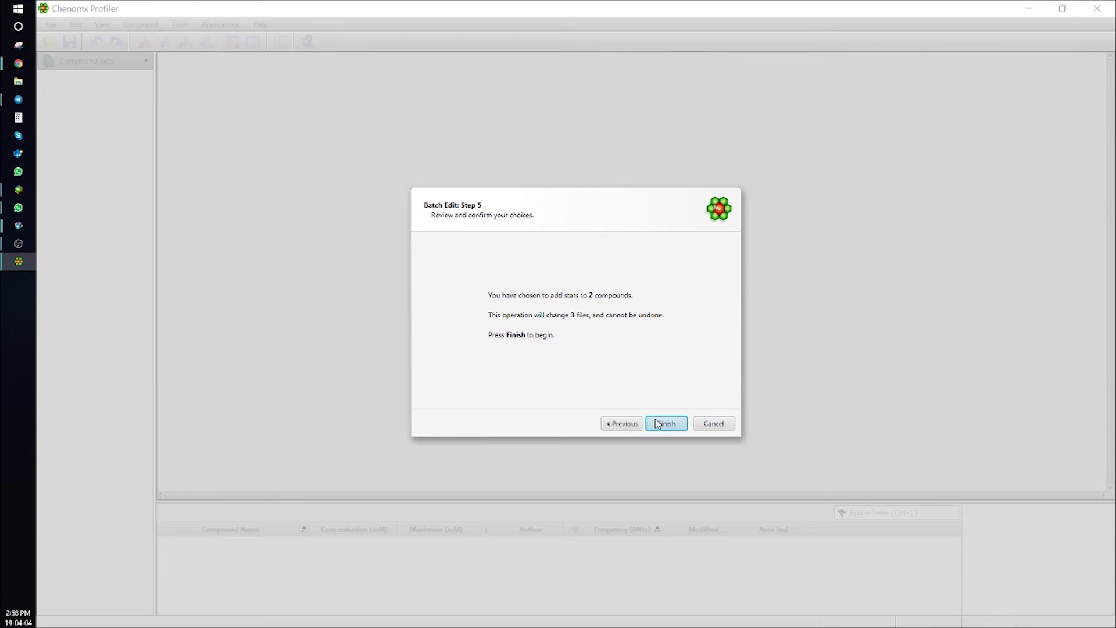
left_click(657, 424)
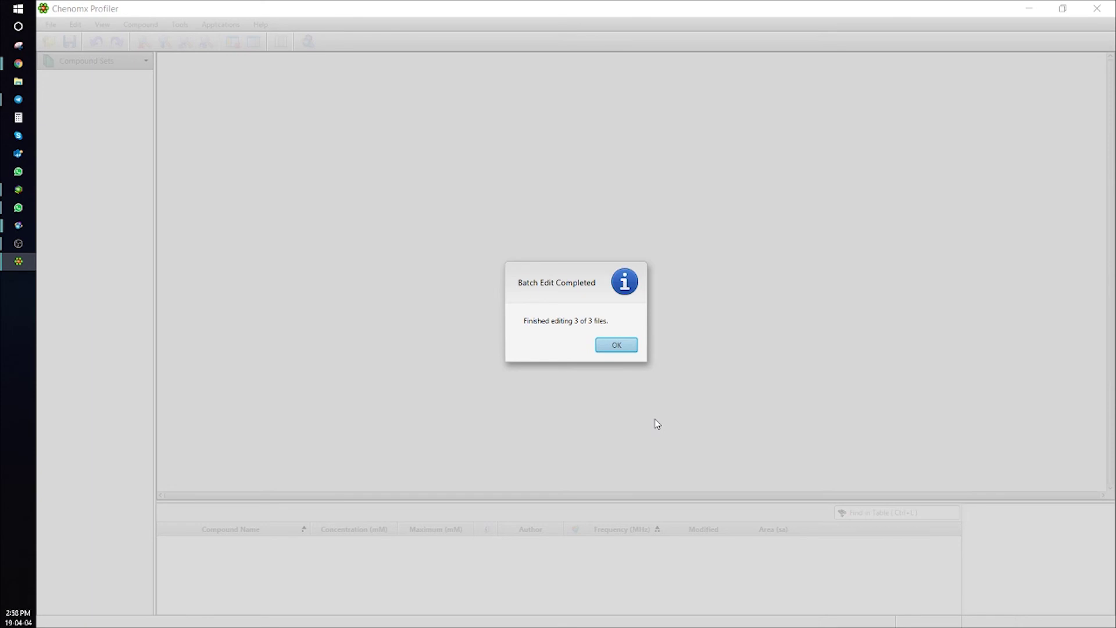
left_click(617, 345)
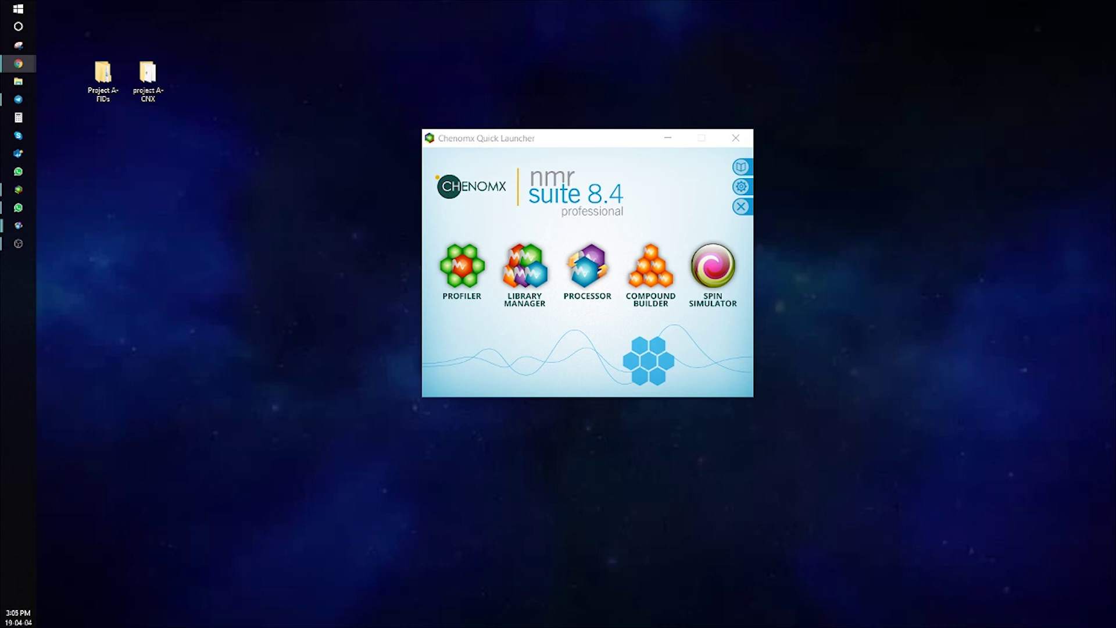
Launch Chenomx Profiler again from the Quick Launcher.
left_click(462, 266)
Start a Batch Fit on the project A- CNX folder's 3 files using the 800 MHz Chenomx reference compounds.
left_click(175, 26)
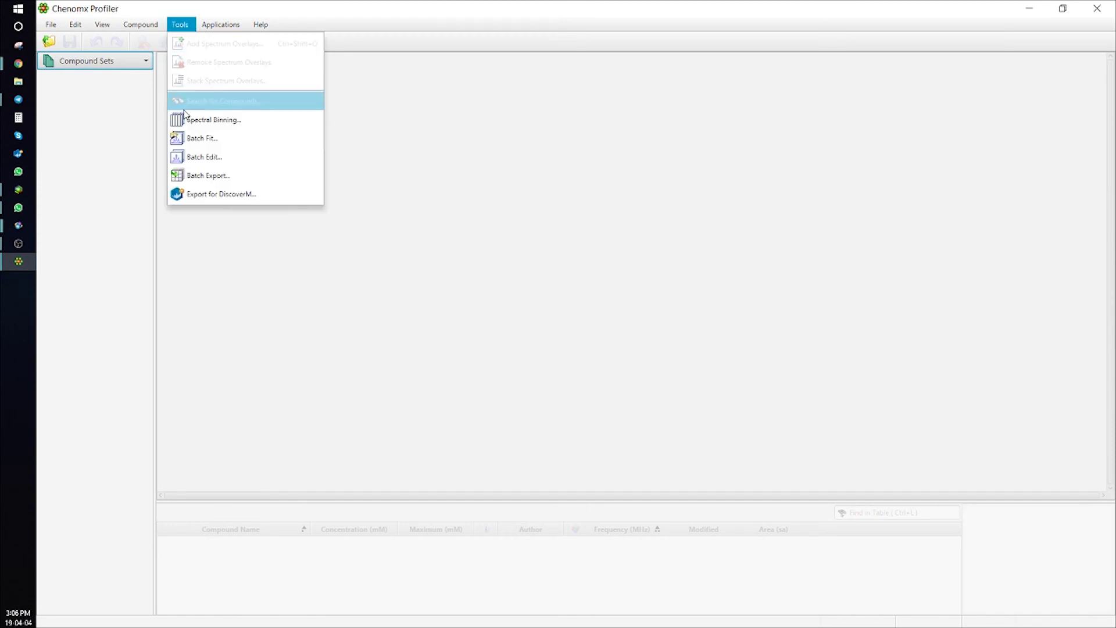
left_click(192, 139)
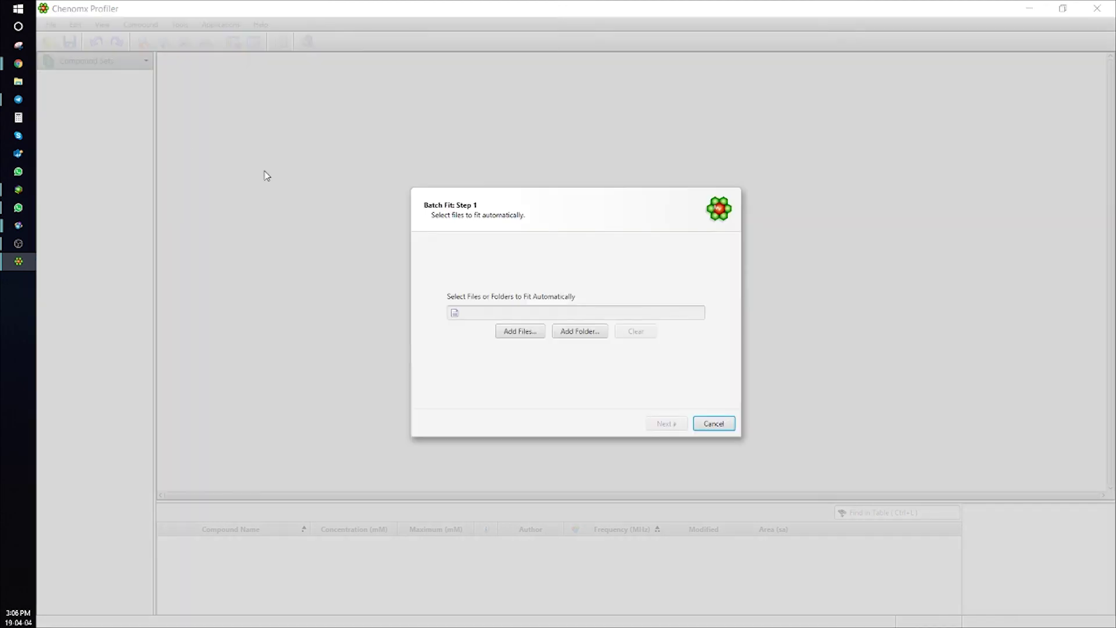
left_click(577, 330)
left_click(687, 230)
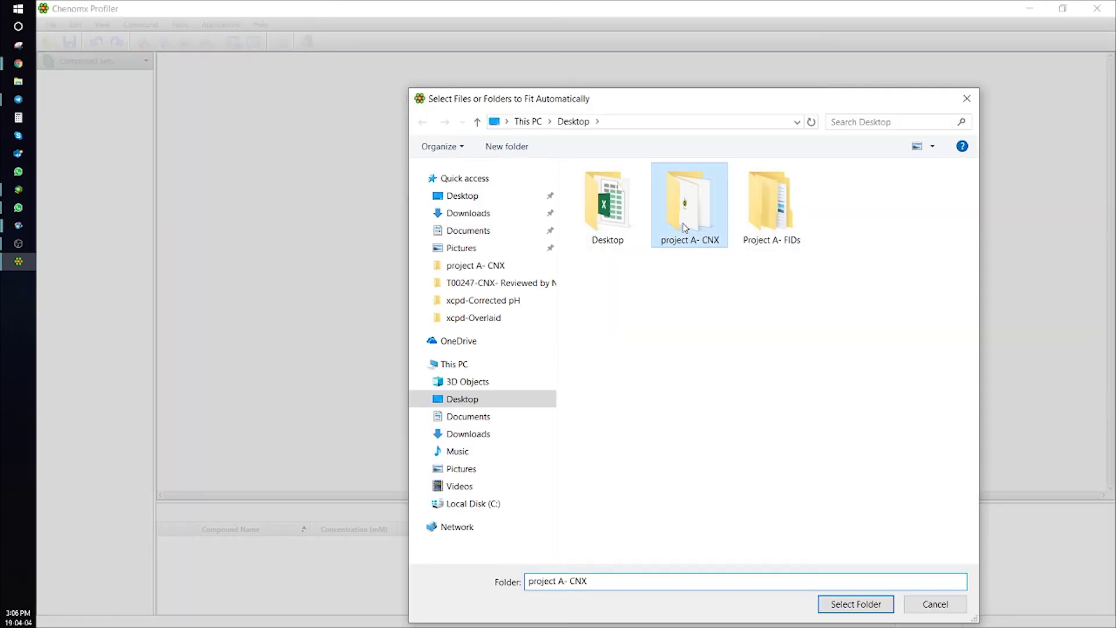
left_click(839, 606)
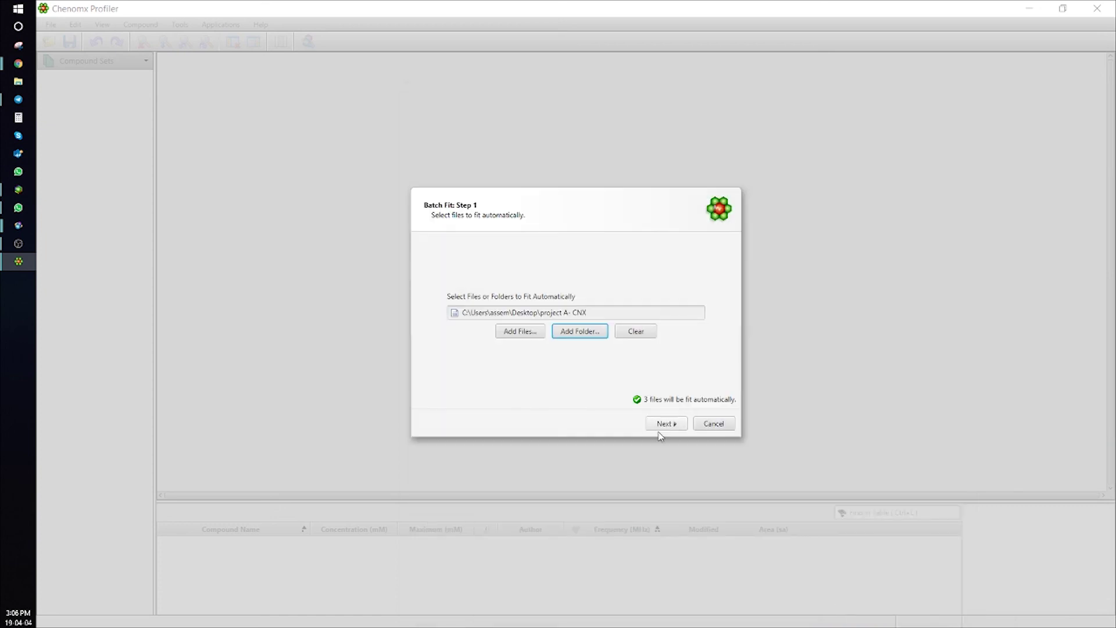
left_click(665, 425)
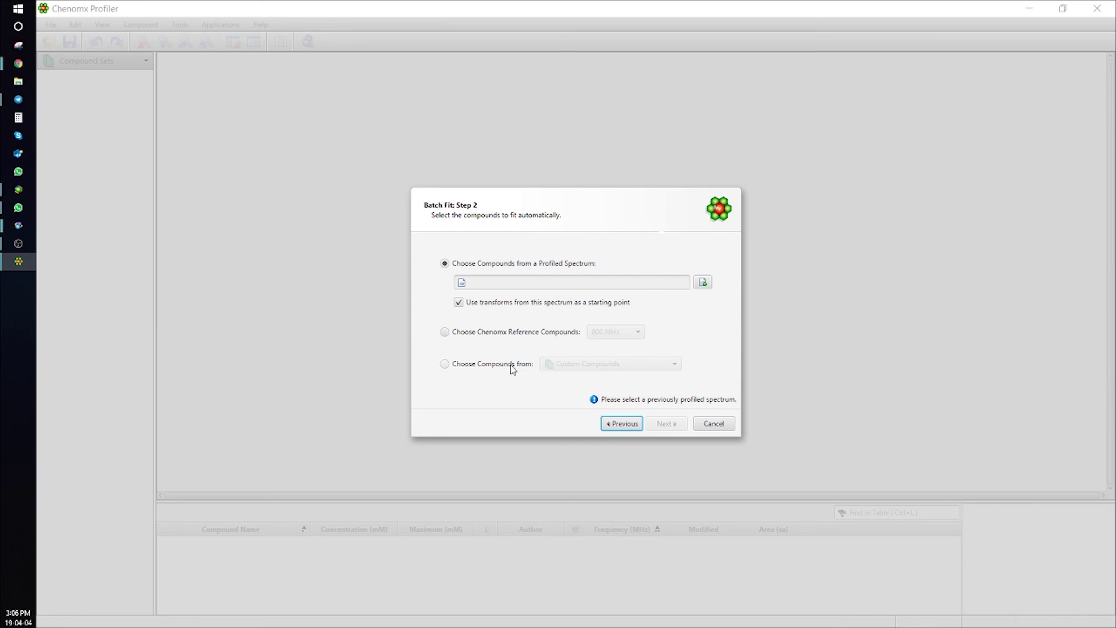
left_click(482, 334)
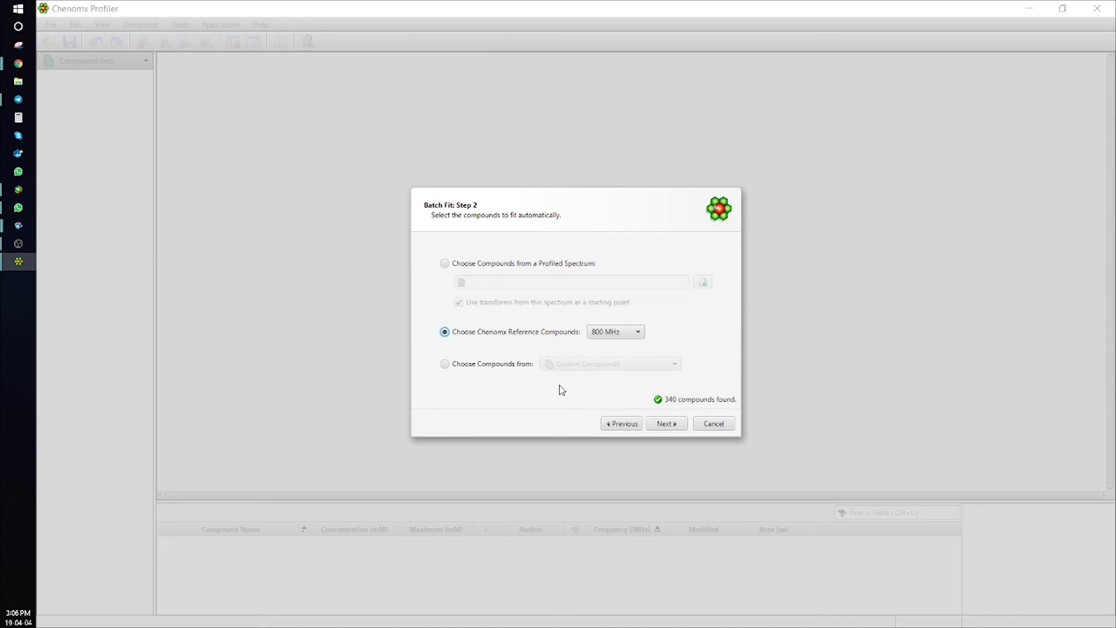
Search for Alanine and Methanol and mark both to be fit automatically.
left_click(664, 424)
left_click(491, 360)
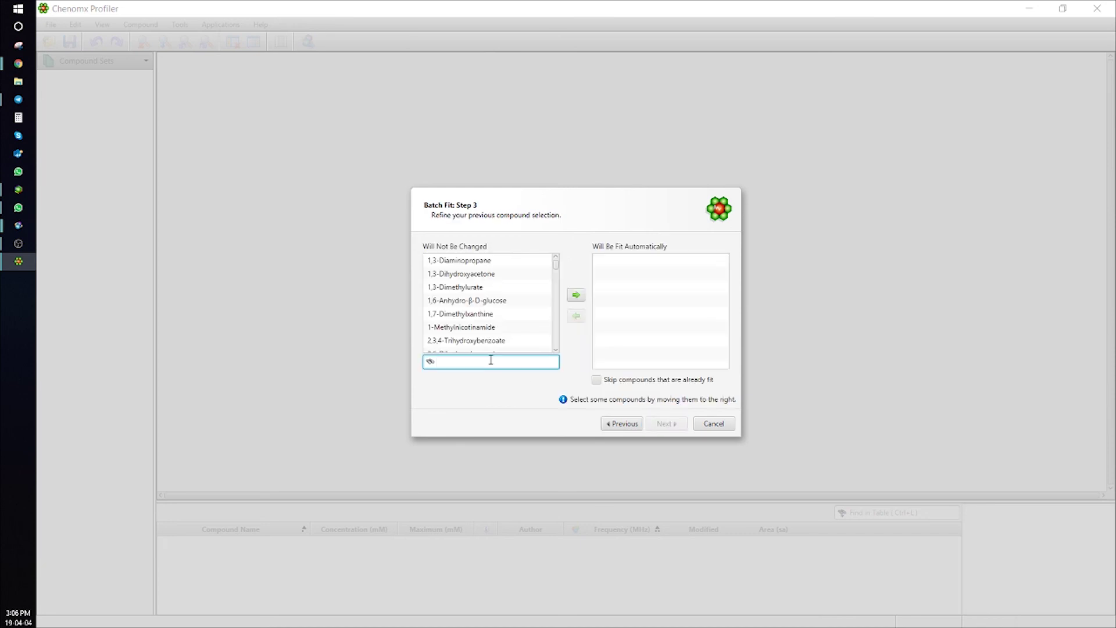
type("ala")
left_click(452, 261)
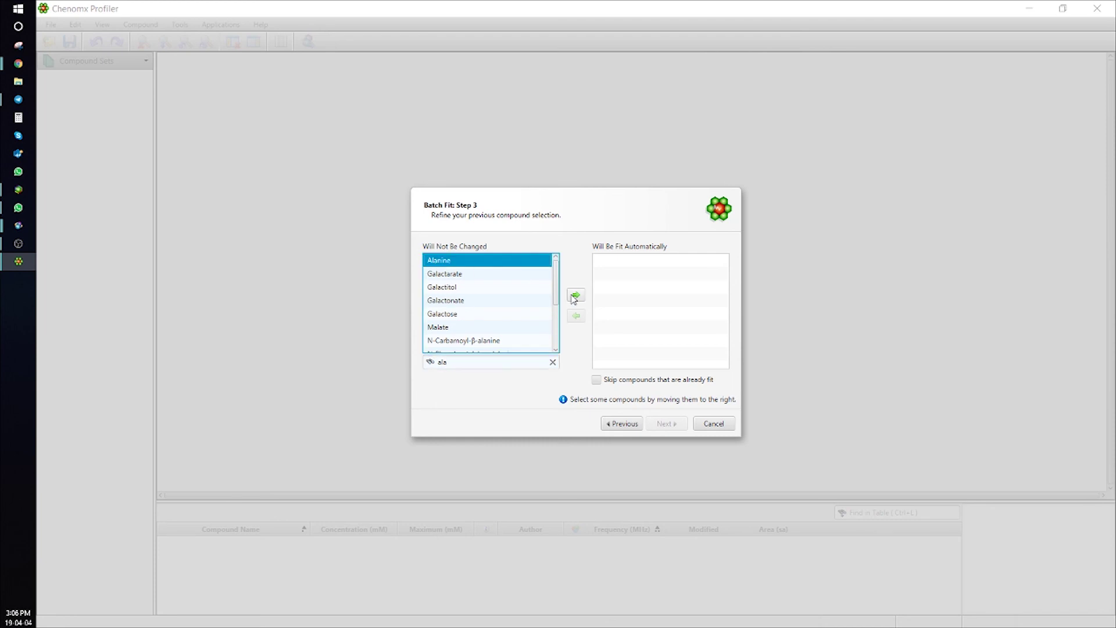
left_click(576, 295)
double_click(436, 362)
type("methanol")
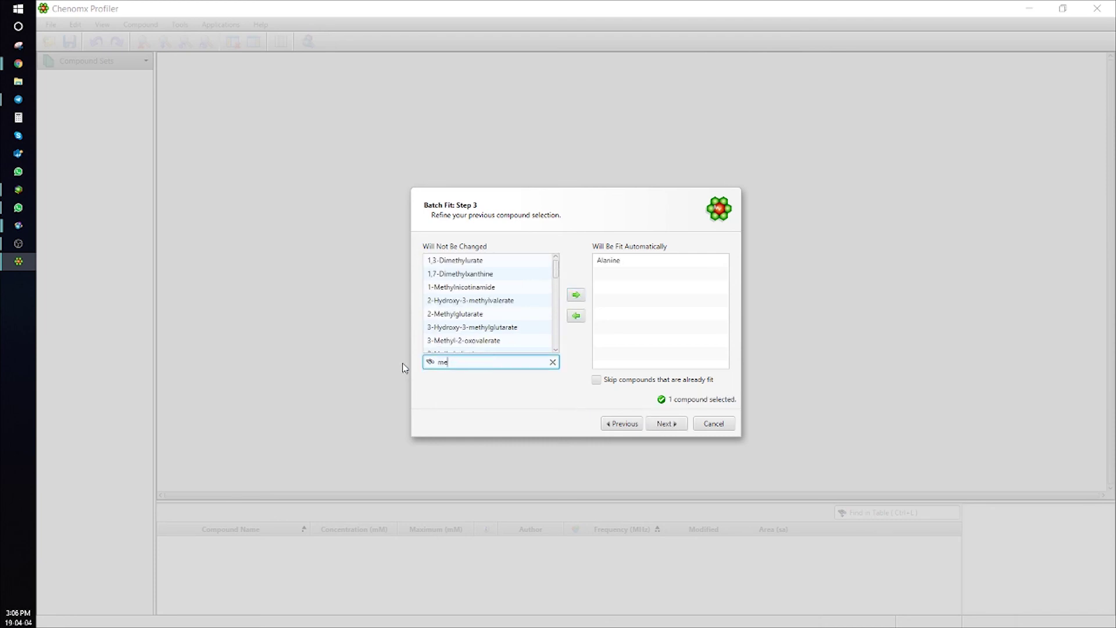
left_click(460, 261)
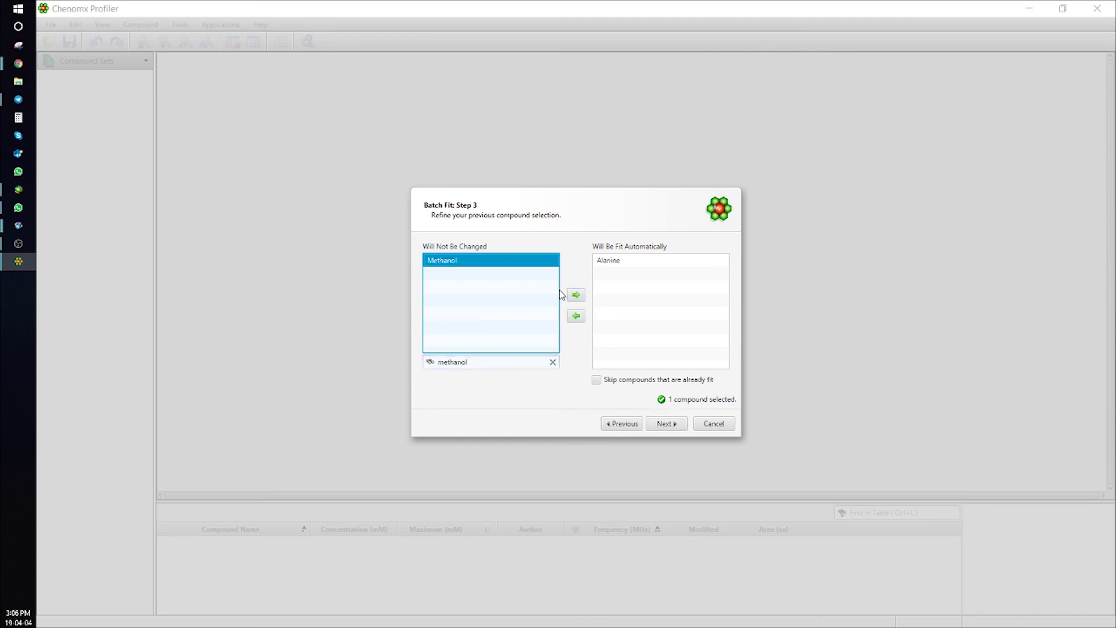
left_click(575, 295)
Run the batch fit on all 3 files and dismiss the completion message.
left_click(655, 425)
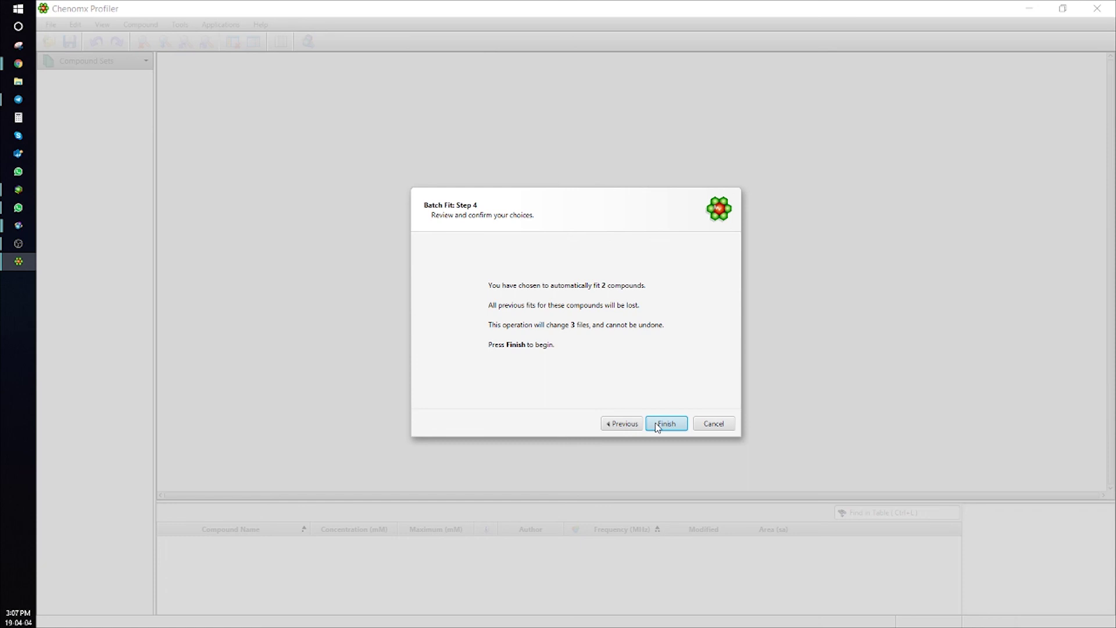
left_click(657, 426)
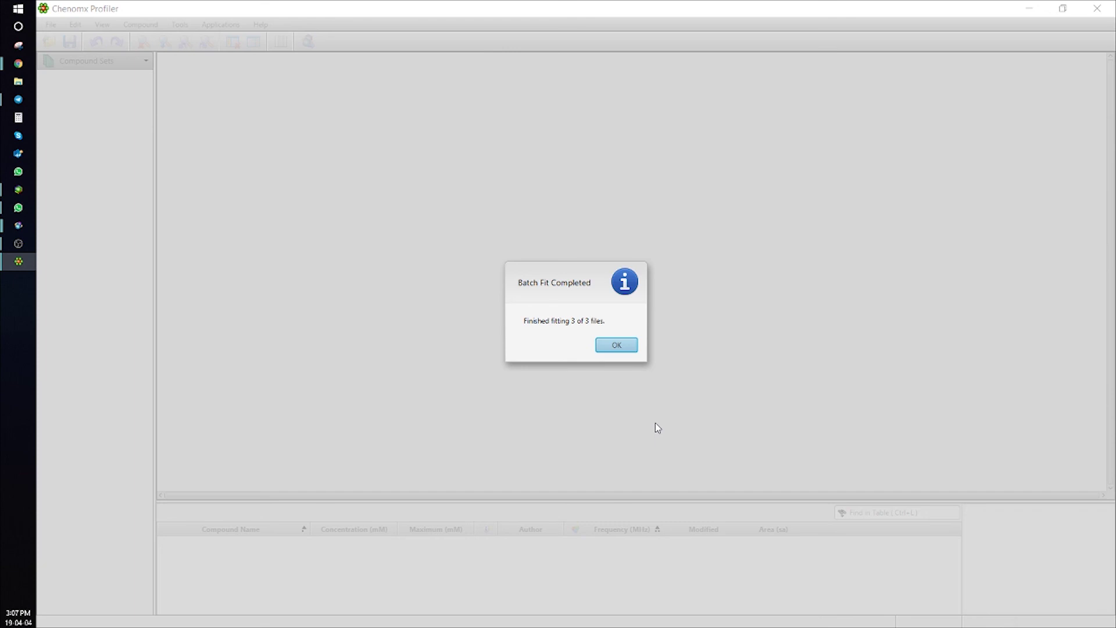
left_click(613, 349)
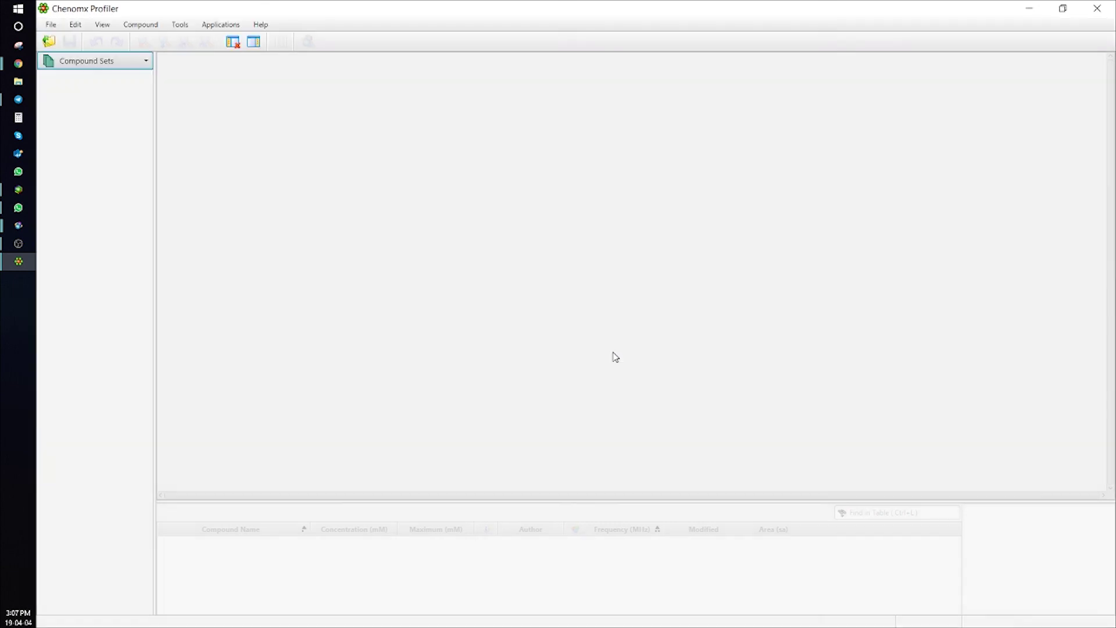